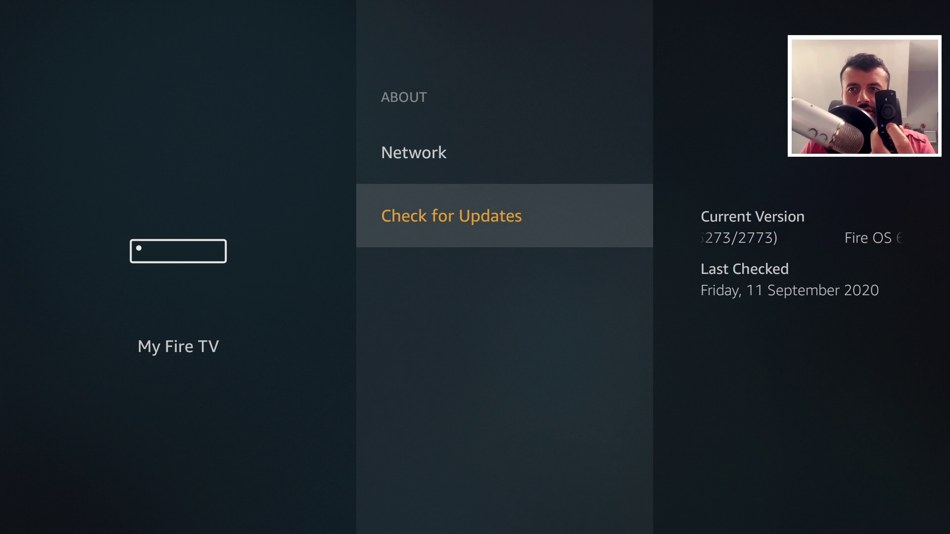
- Leave the About settings and show the home screen of the custom launcher
key(Home)
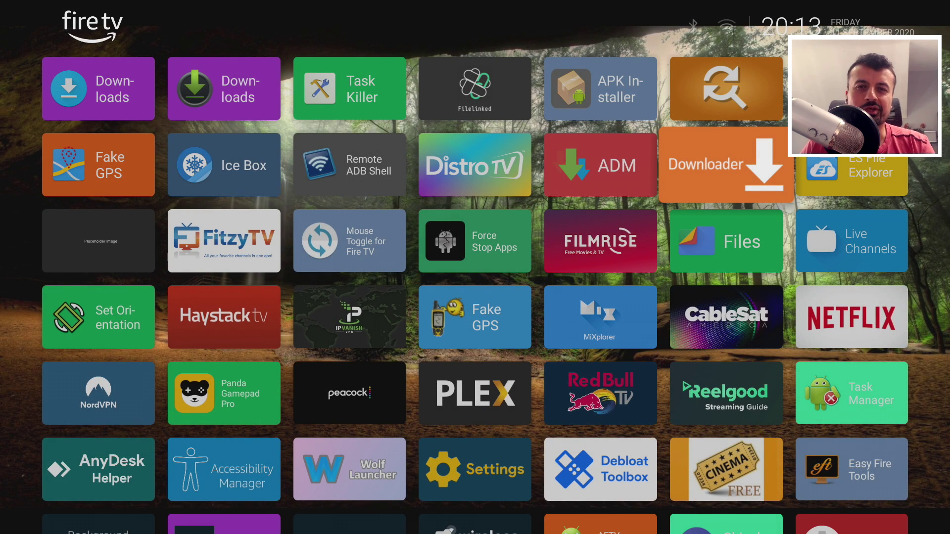
key(Up)
key(Up)
key(Up)
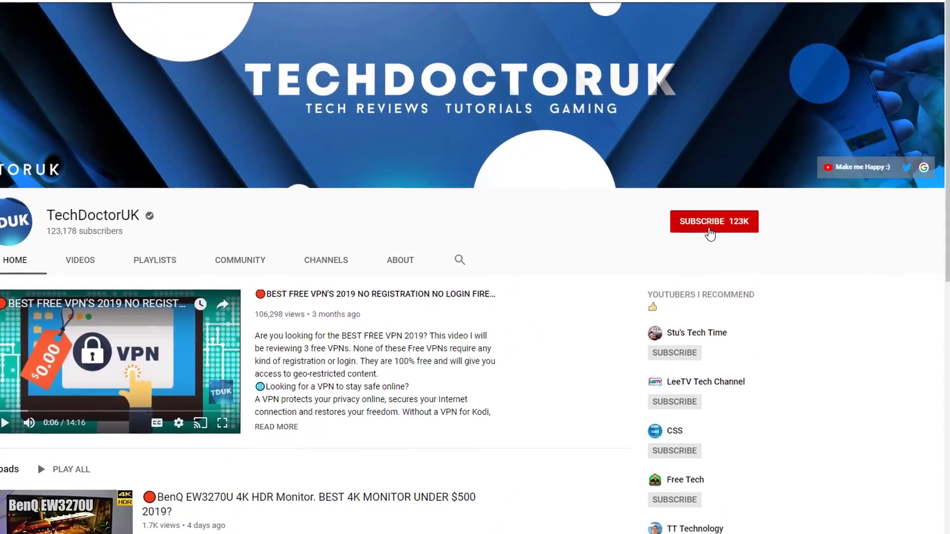
- Subscribe to the TechDoctorUK channel on YouTube and turn on notifications for every new video
click(710, 227)
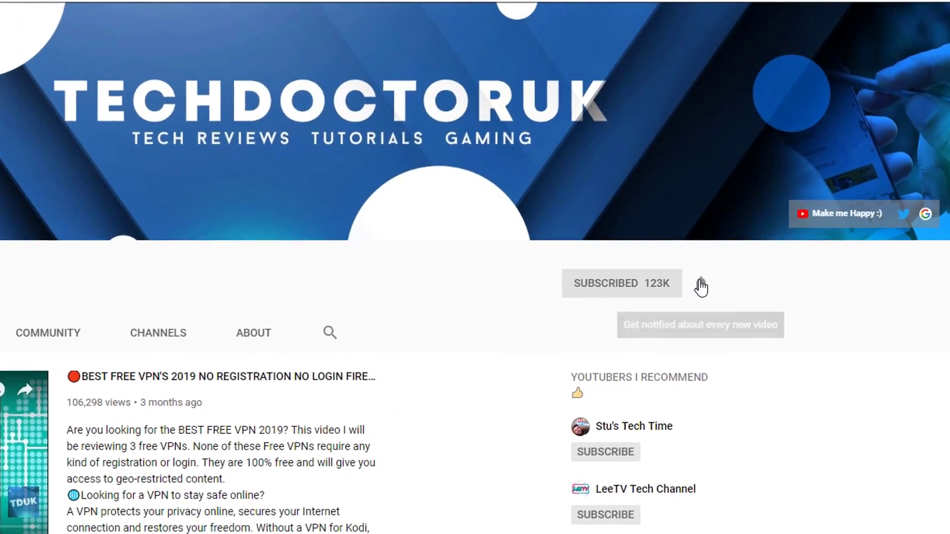
click(706, 275)
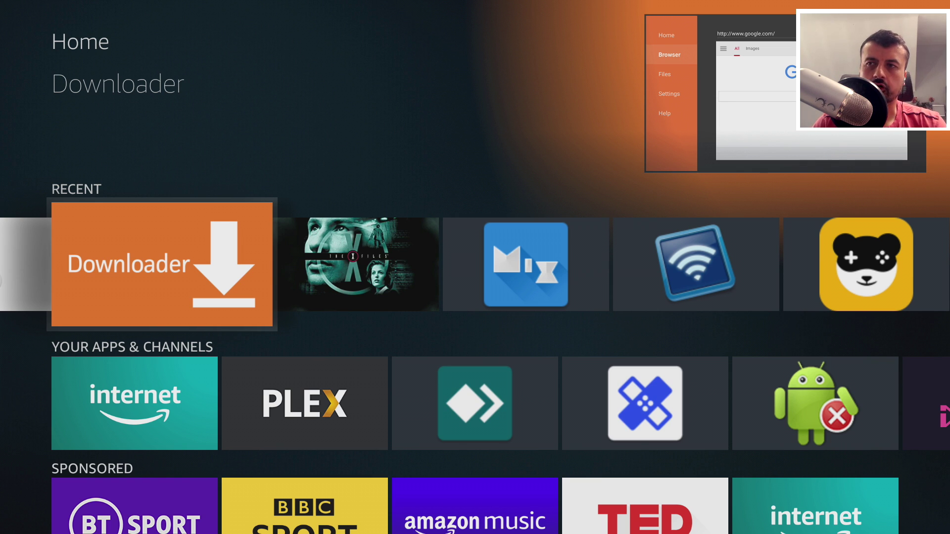
- Launch Downloader from the recent apps and load the address bit.ly/tduk2019
key(Return)
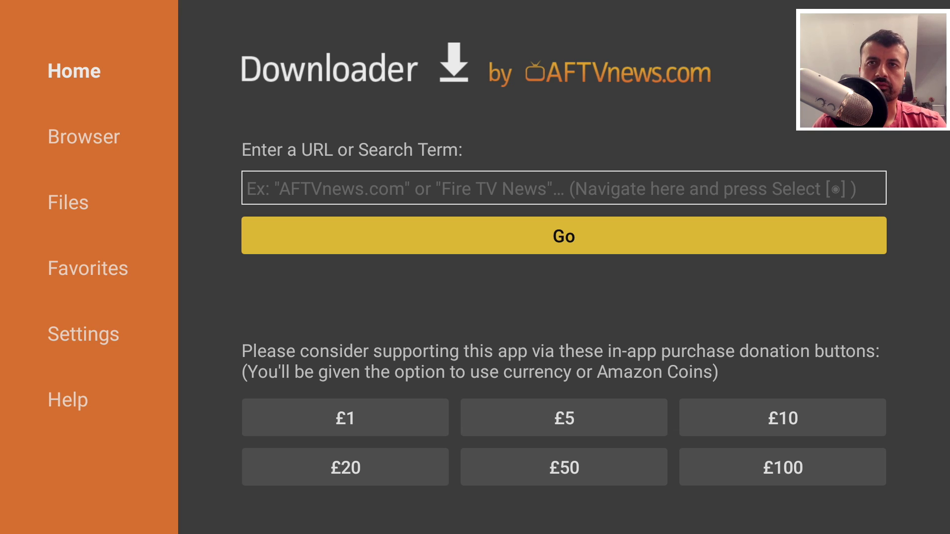
key(Up)
key(Return)
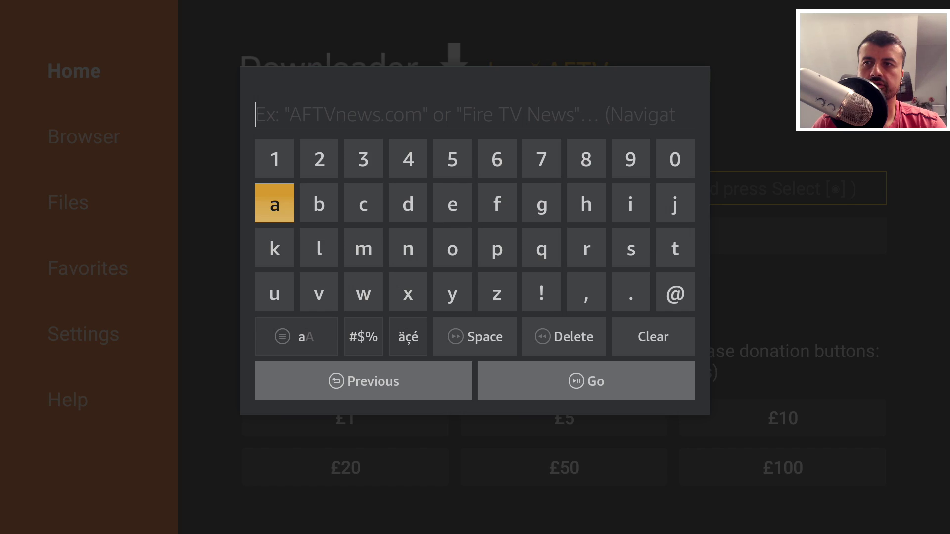
key(Right)
key(Return)
key(Left)
key(Left)
key(Left)
key(Return)
key(Down)
key(Right)
key(Return)
key(Down)
key(Left)
key(Left)
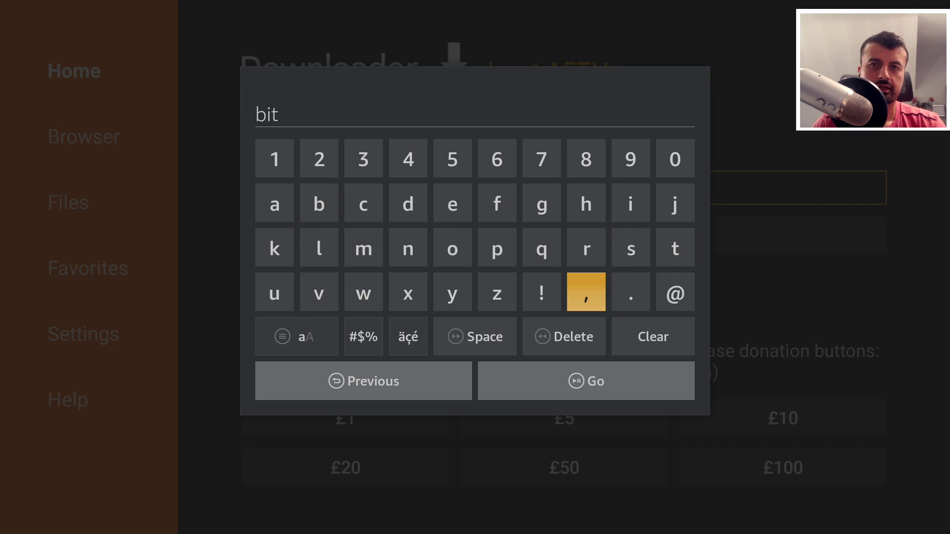
key(Right)
key(Return)
key(Left)
key(Left)
key(Up)
key(Right)
key(Right)
key(Right)
key(Right)
key(Right)
key(Return)
key(Down)
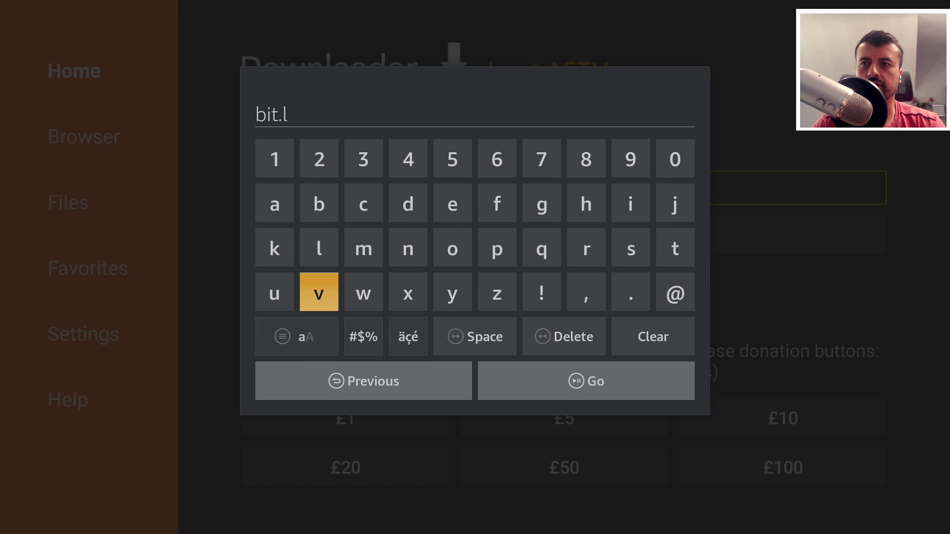
key(Right)
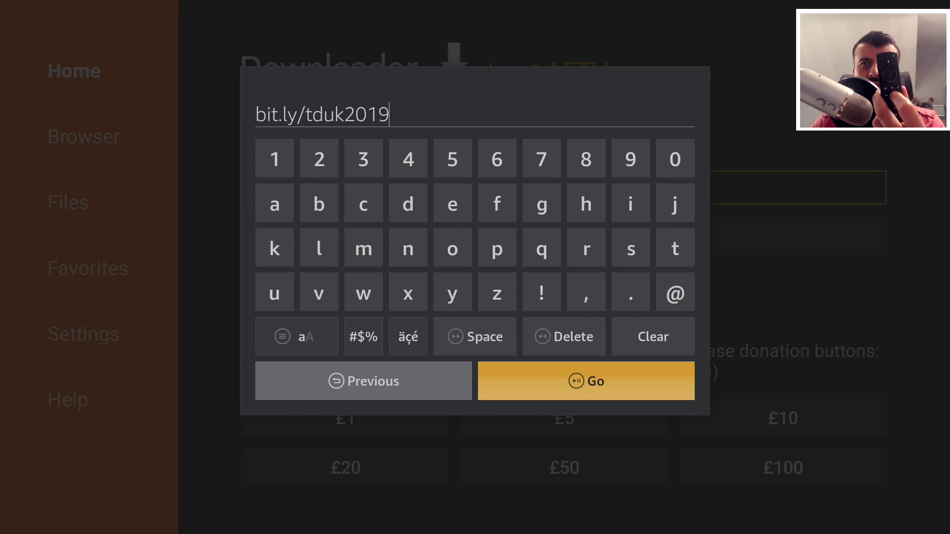
key(Return)
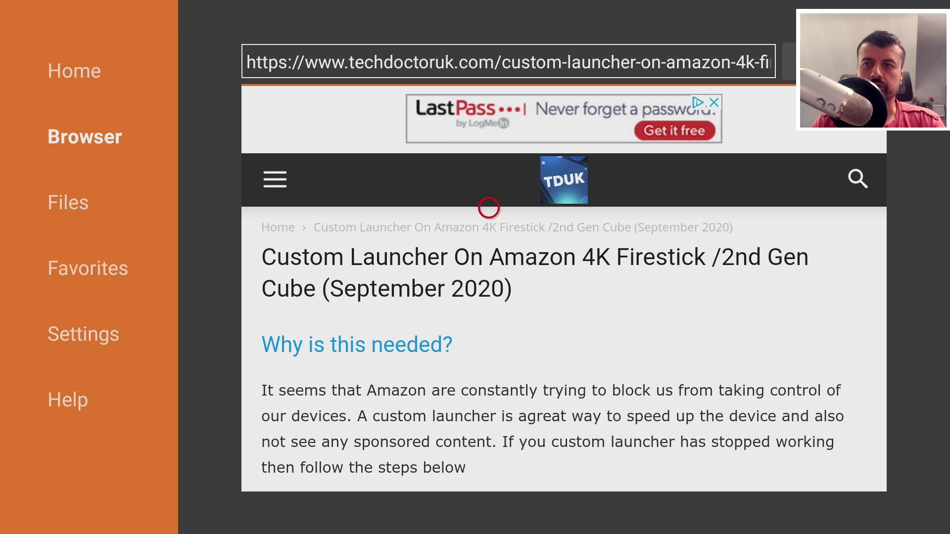
- Find the Software Needed list in the custom launcher article and download TDUK-Launcher-Manager 1.0 from its download page
scroll(489, 472, down, 5)
scroll(489, 472, down, 12)
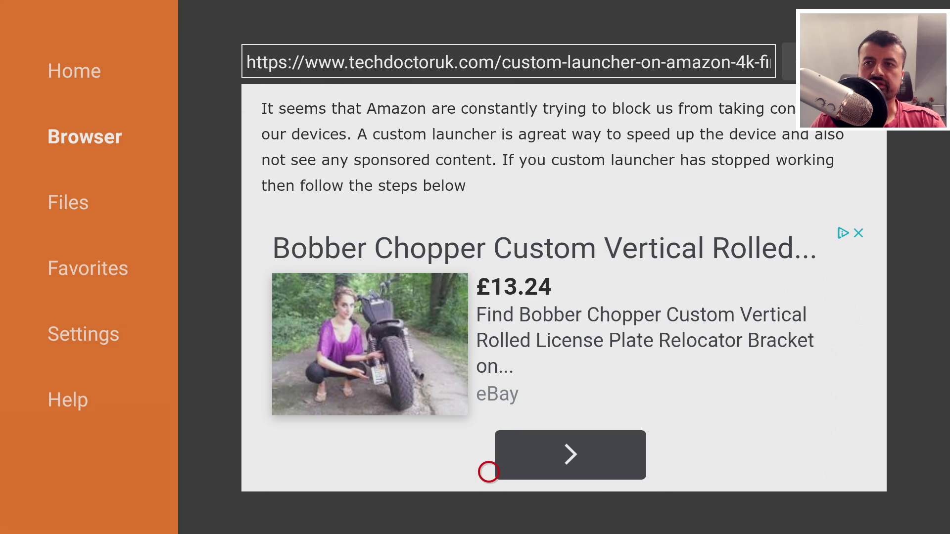
scroll(489, 472, down, 15)
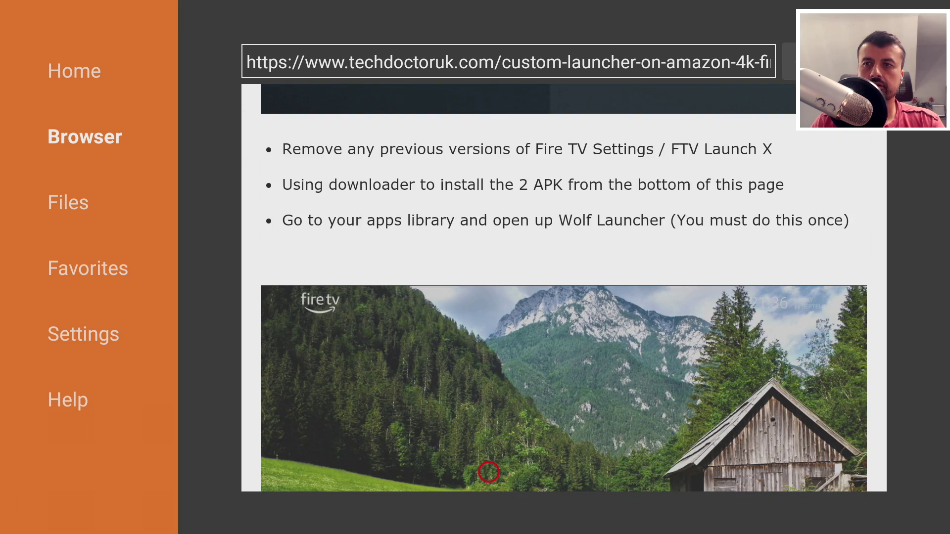
scroll(489, 473, down, 12)
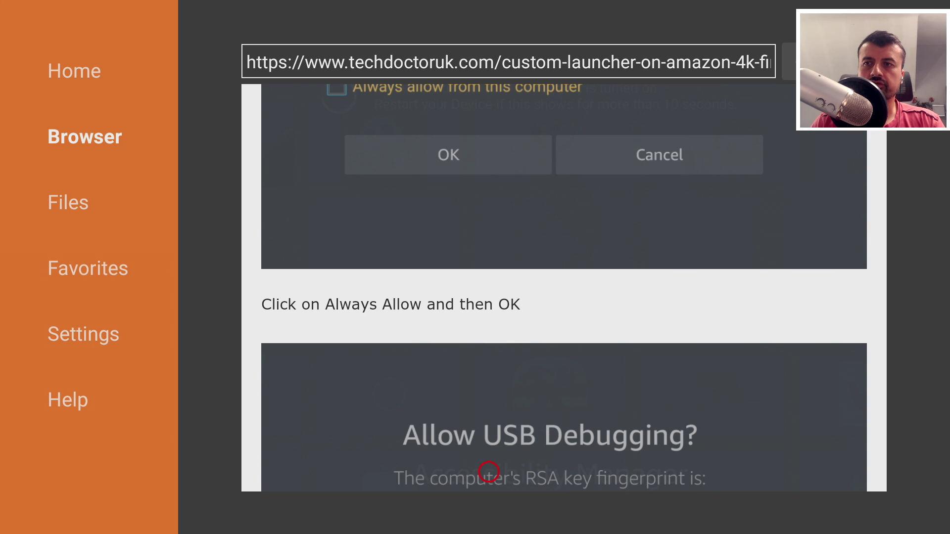
scroll(489, 473, down, 12)
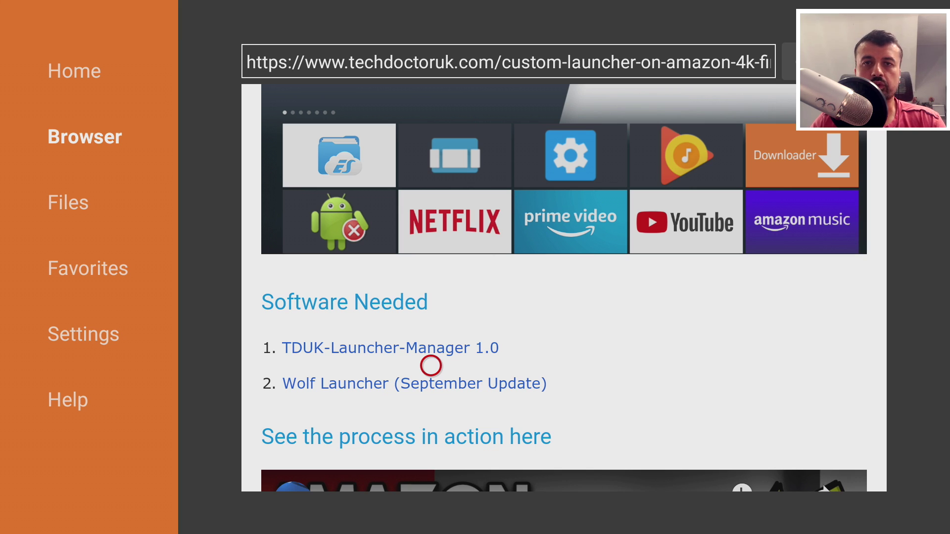
click(431, 357)
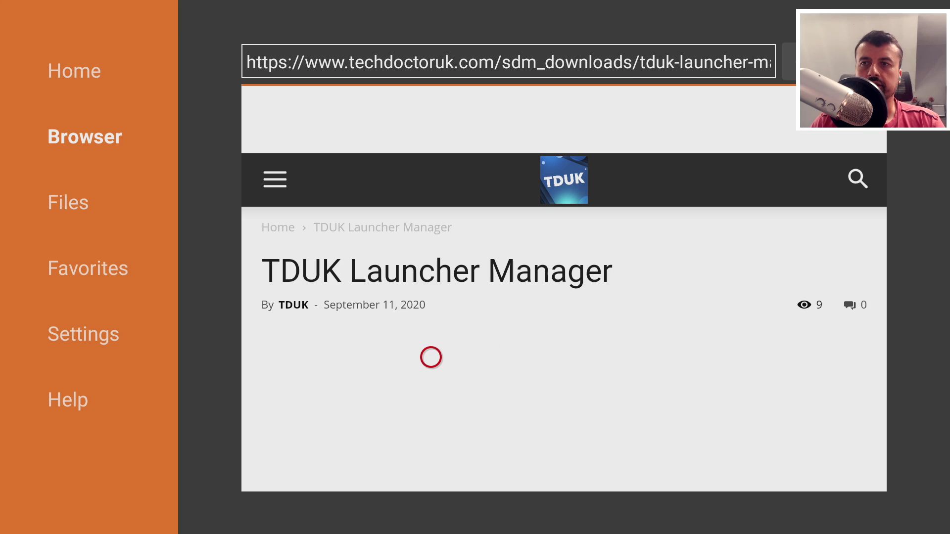
scroll(431, 472, down, 3)
scroll(431, 472, down, 7)
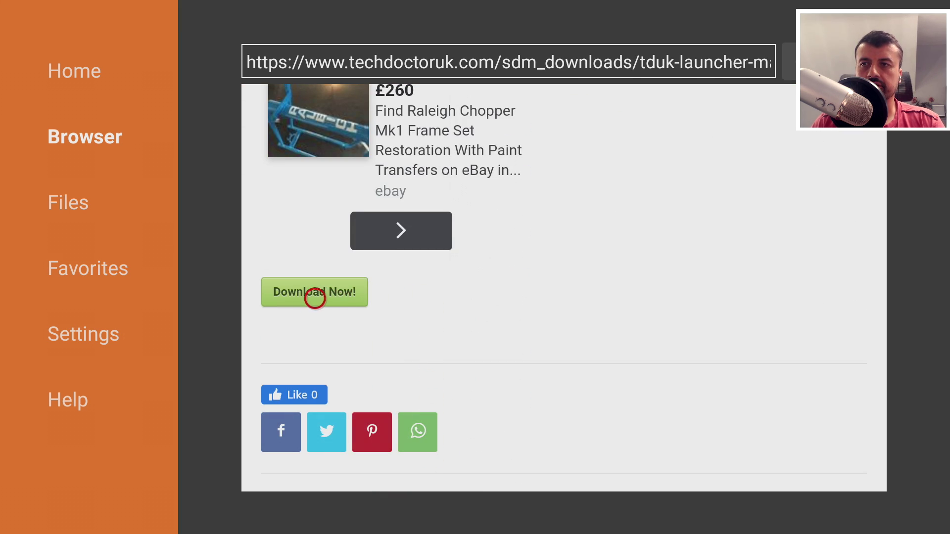
click(314, 293)
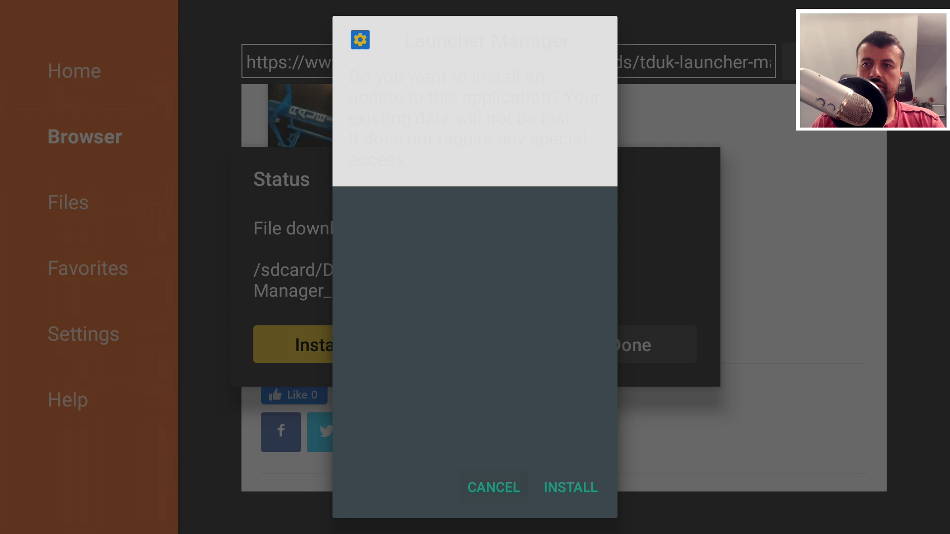
- Dismiss the Launcher Manager installation prompt and close the download status while keeping the downloaded APK
key(Escape)
key(Right)
key(Right)
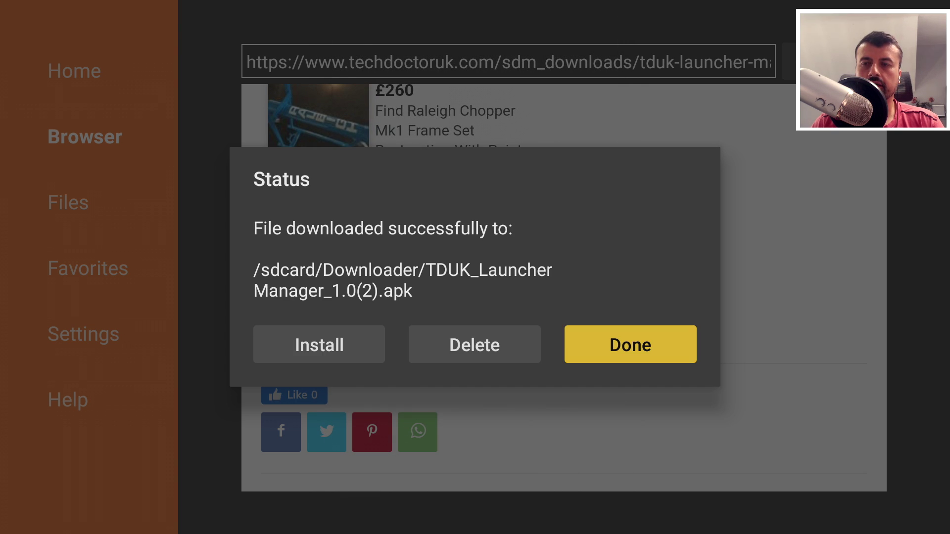
key(Return)
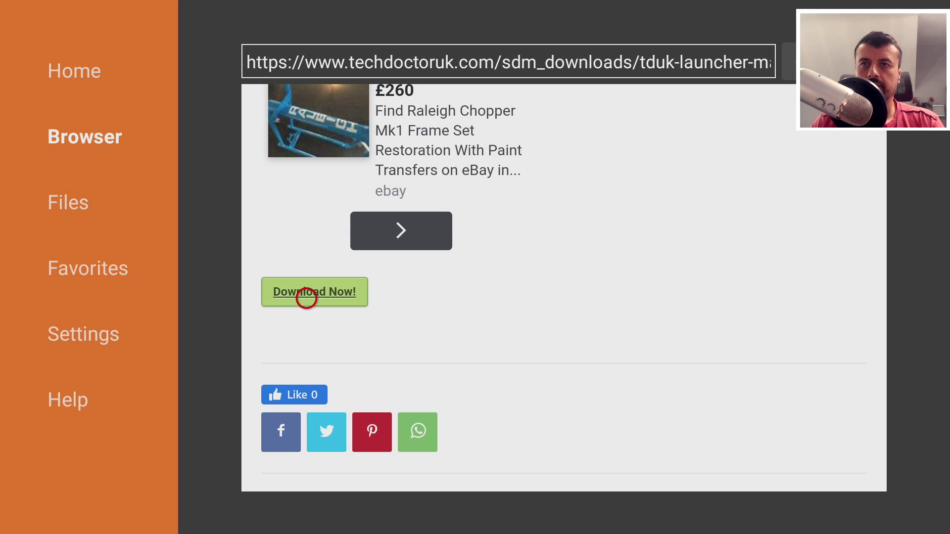
- Return to the article's software list and download Wolf Launcher (September Update)
key(Escape)
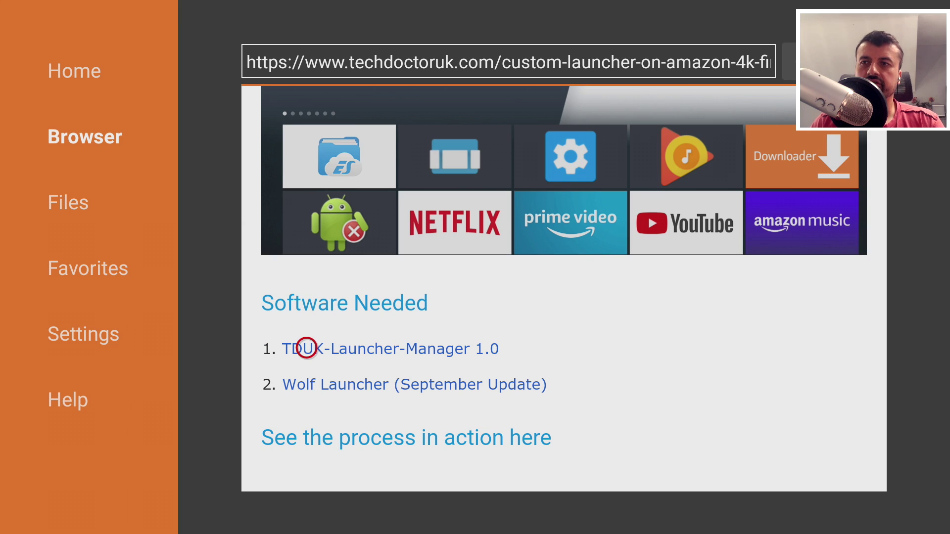
click(306, 389)
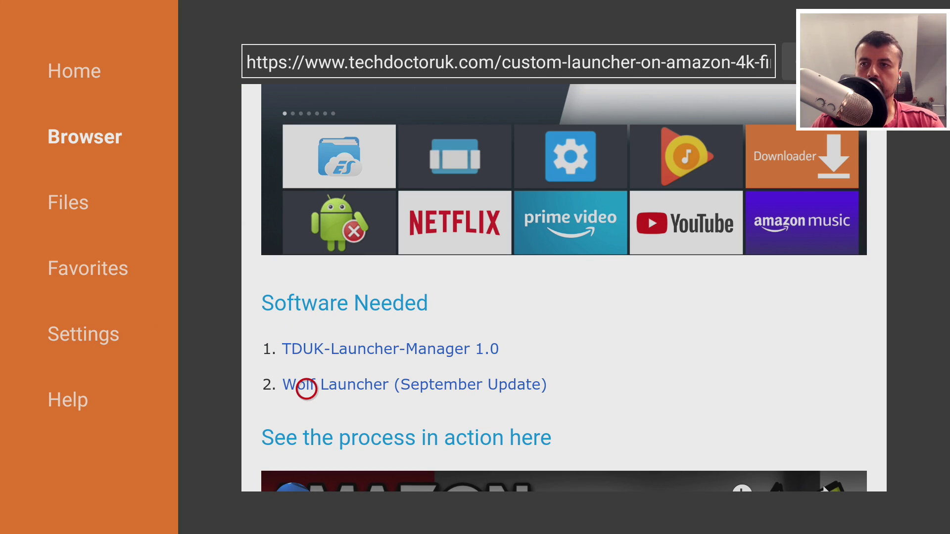
scroll(307, 472, down, 5)
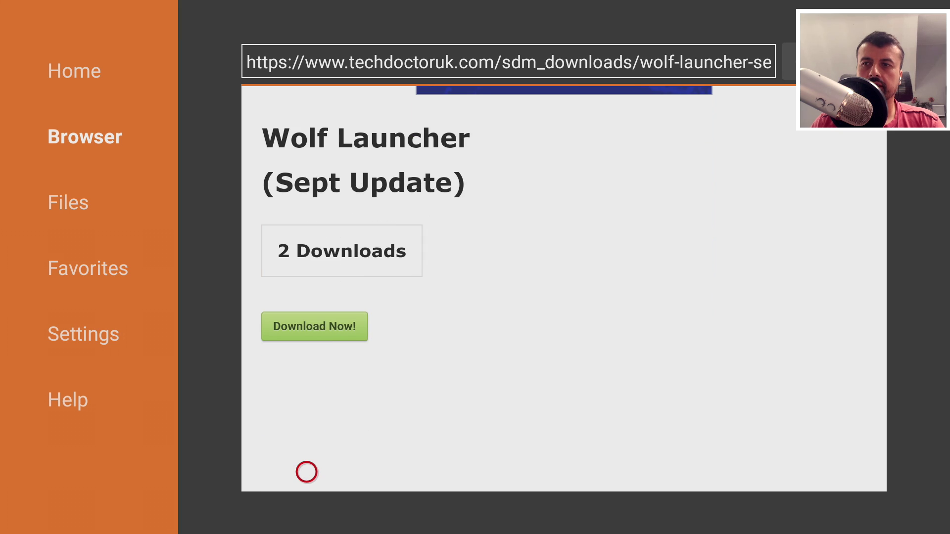
click(307, 340)
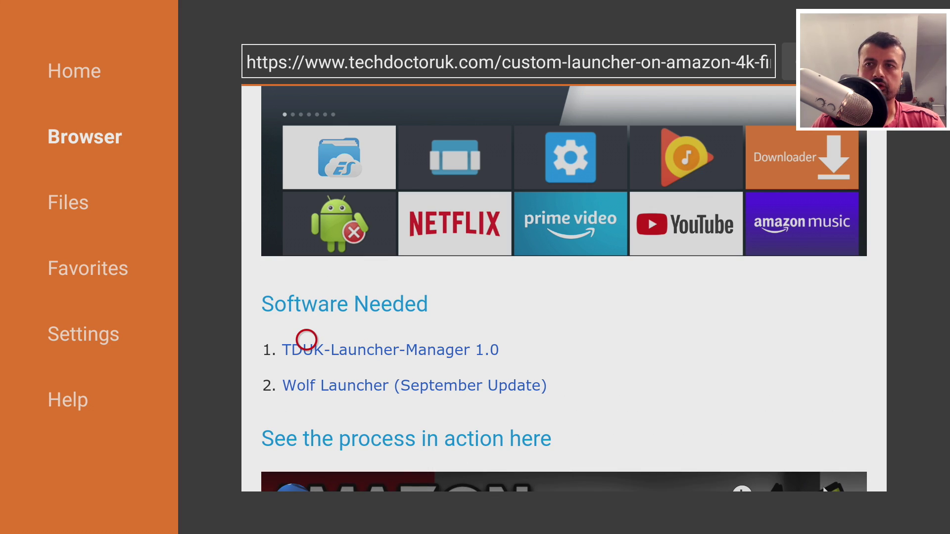
- Go back to the Fire TV home screen and open Wolf Launcher from the recent apps
key(Home)
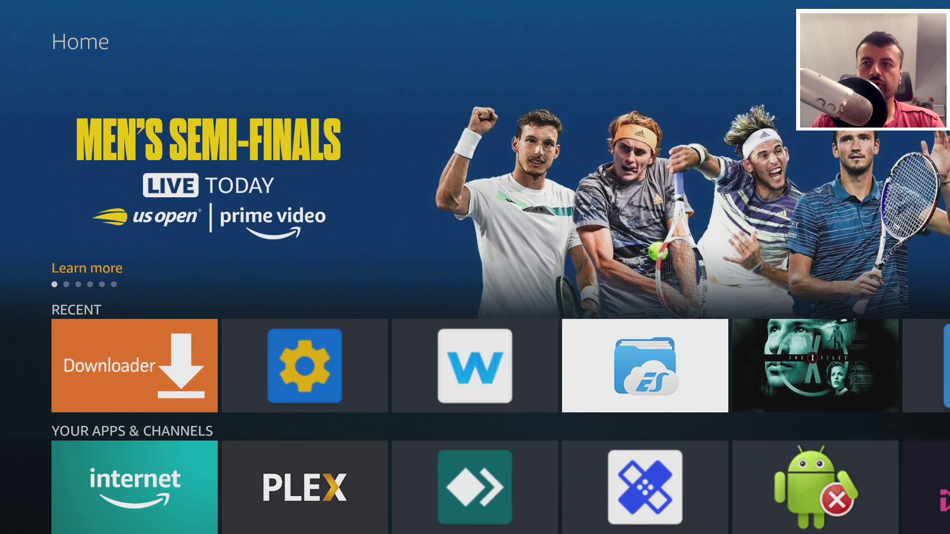
key(Down)
key(Right)
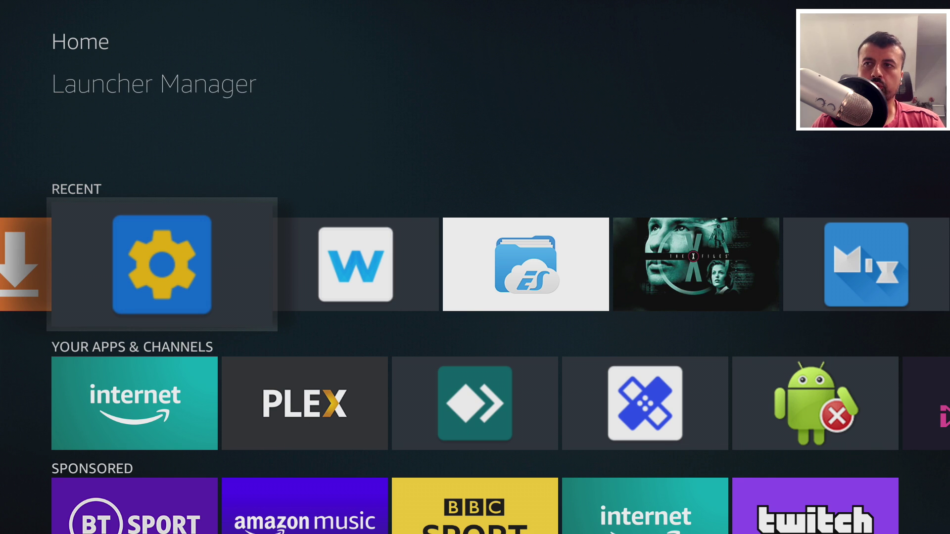
key(Right)
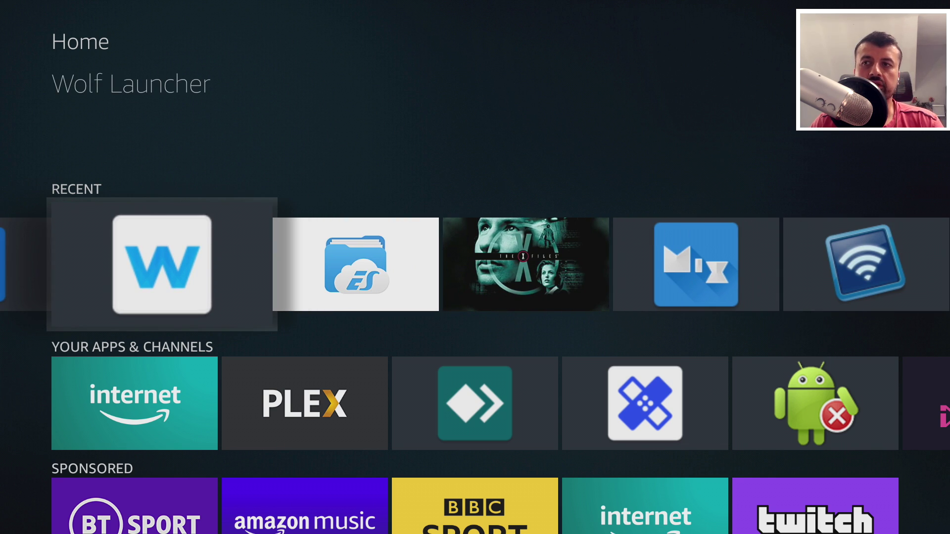
key(Return)
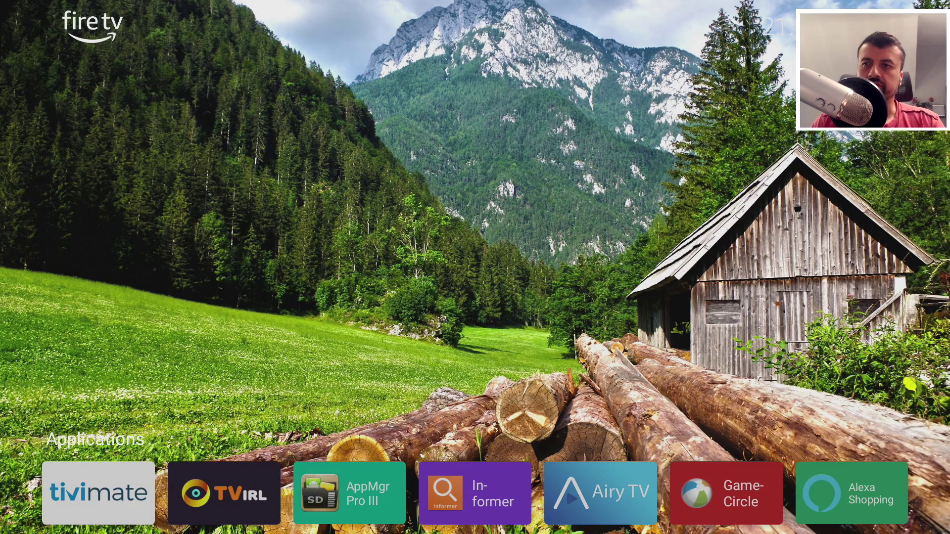
key(Down)
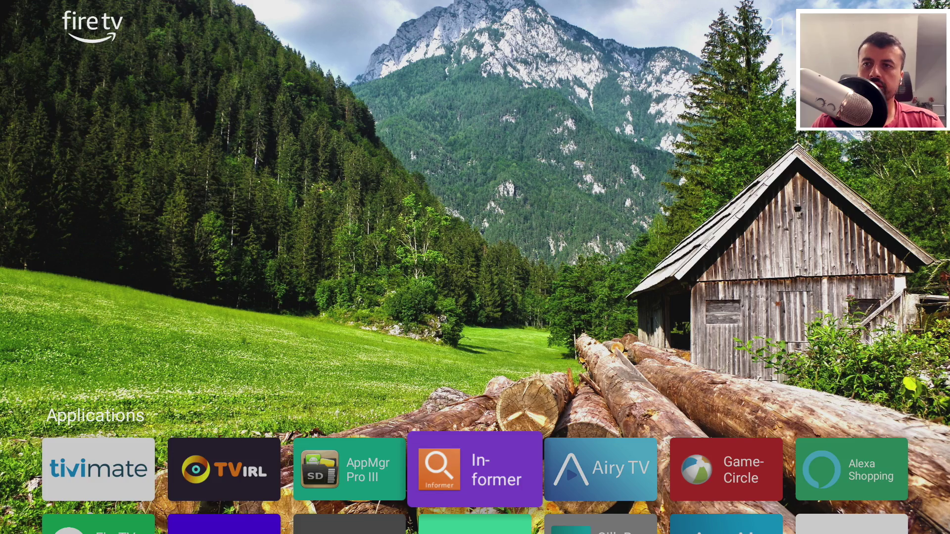
- Leave Wolf Launcher and open Launcher Manager from the recent apps
key(Escape)
key(Down)
key(Right)
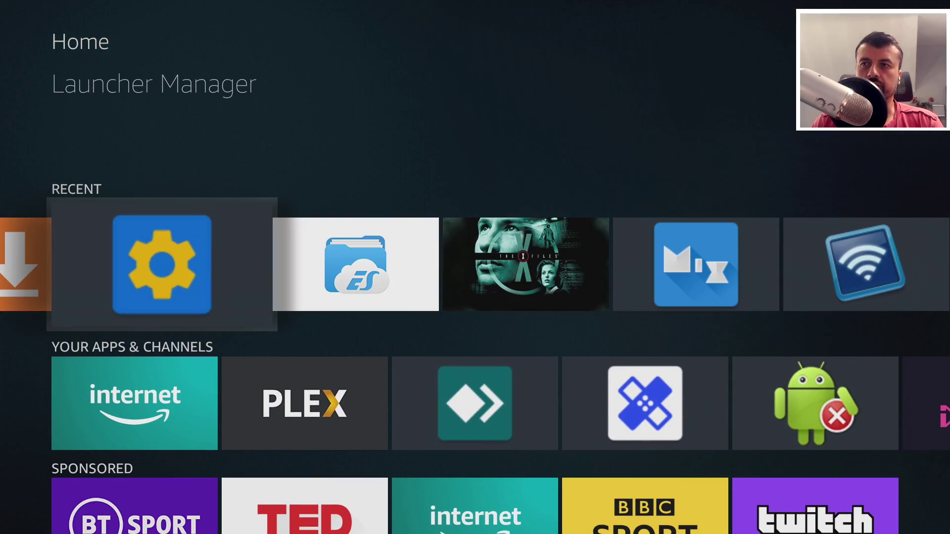
key(Return)
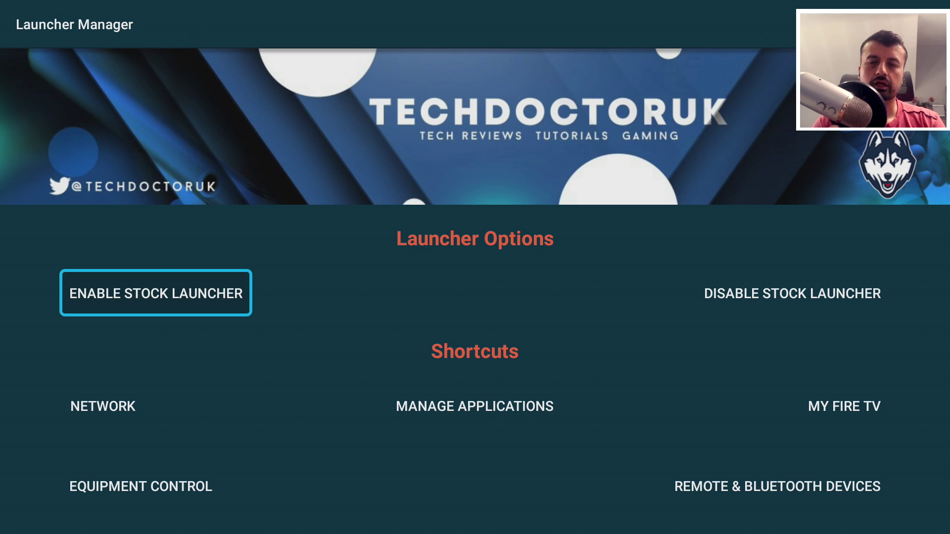
- Disable the stock launcher, always allowing USB debugging from this computer, and go to the home screen
key(Right)
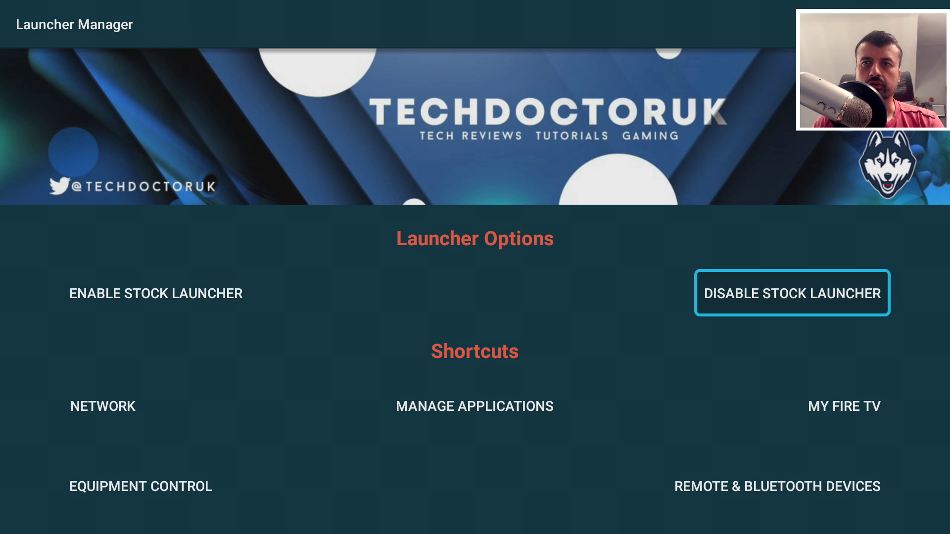
key(Return)
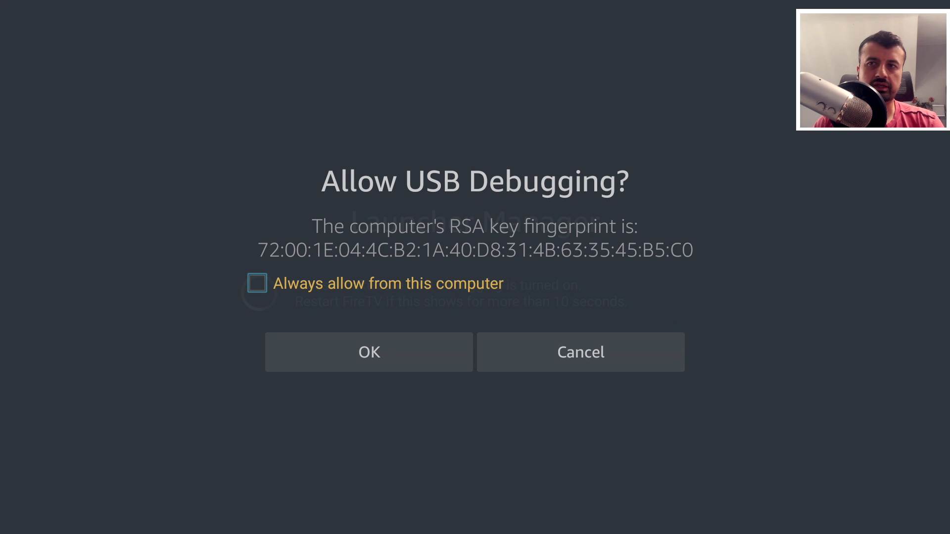
key(Return)
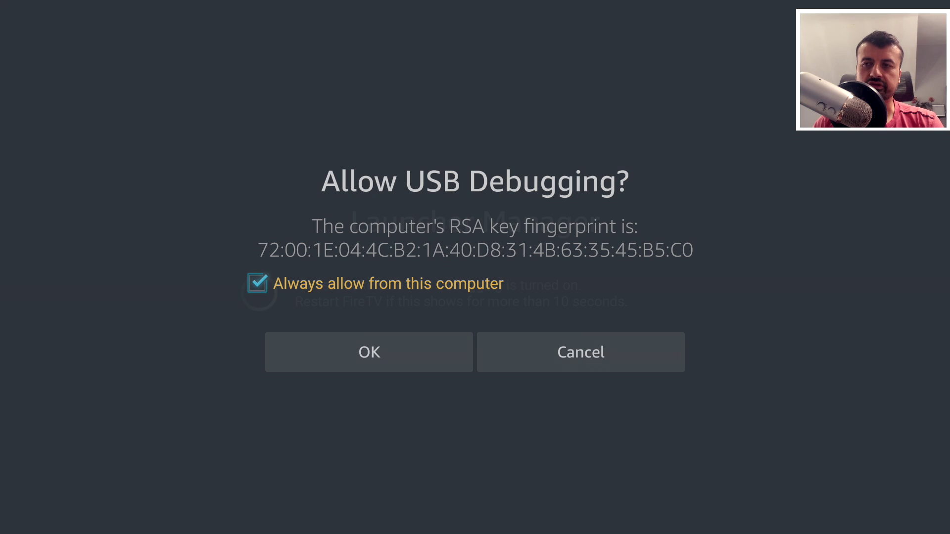
key(Down)
key(Return)
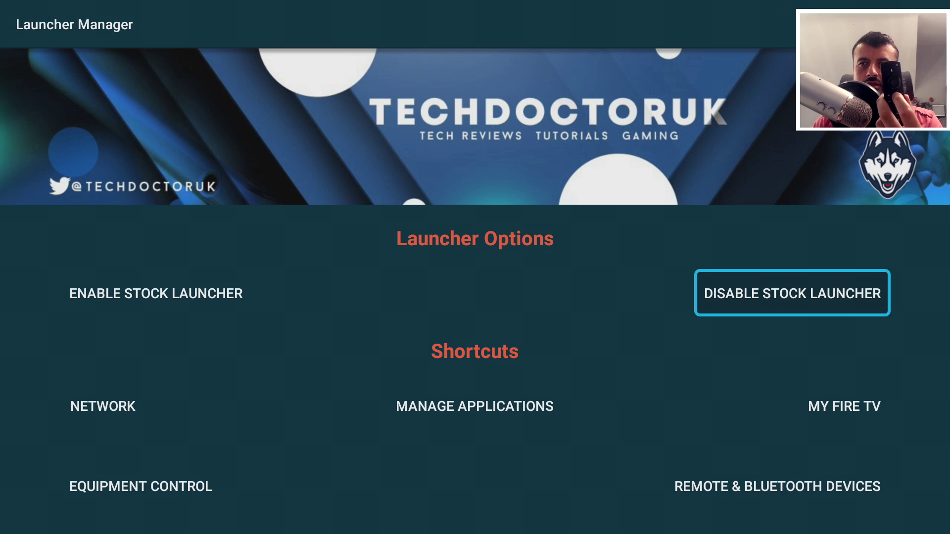
key(Home)
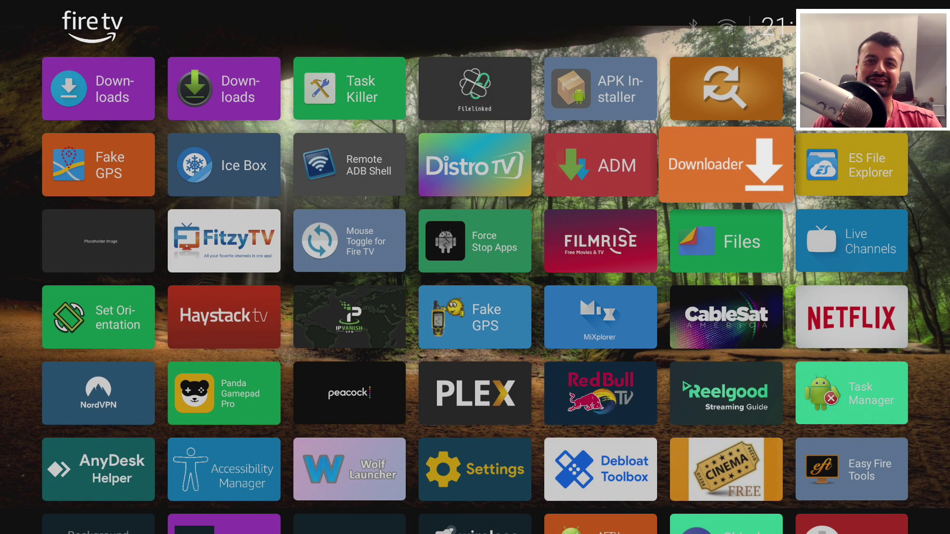
- Browse the installed applications in the Wolf Launcher app grid
key(Up)
key(Up)
key(Up)
key(Up)
key(Up)
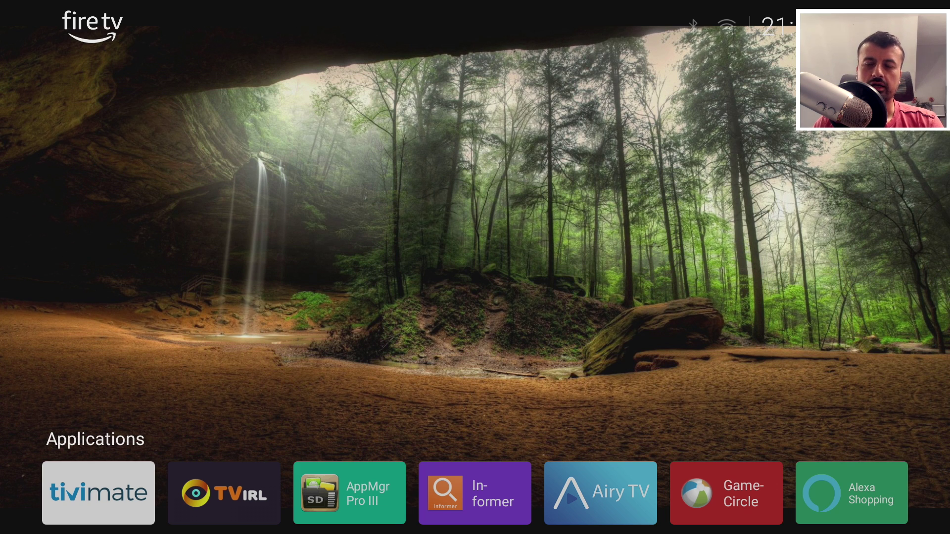
key(Down)
key(Down)
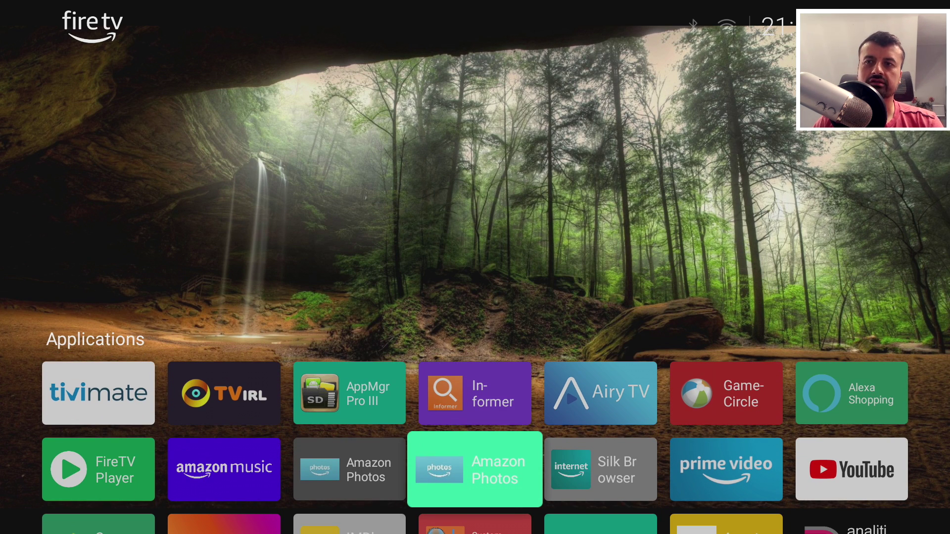
key(Up)
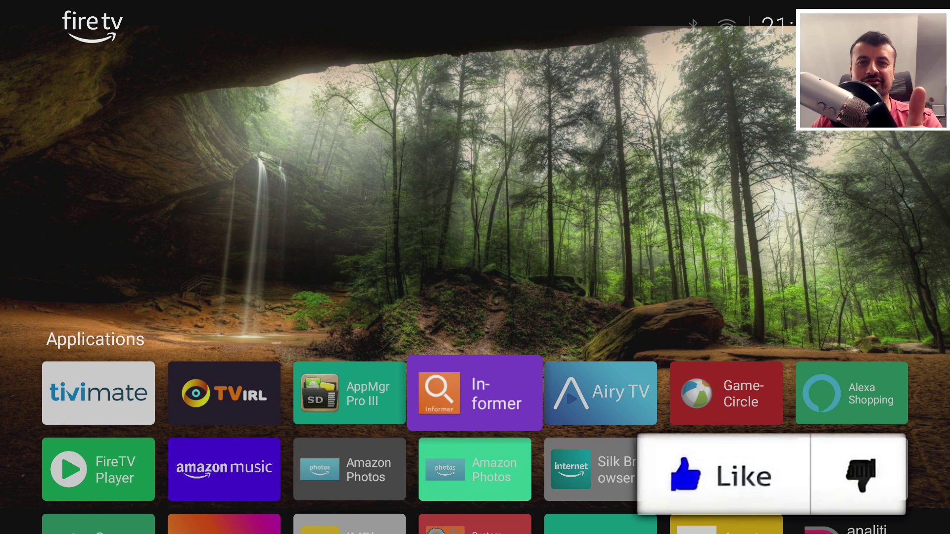
key(Down)
key(Down)
key(Down)
key(Down)
key(Down)
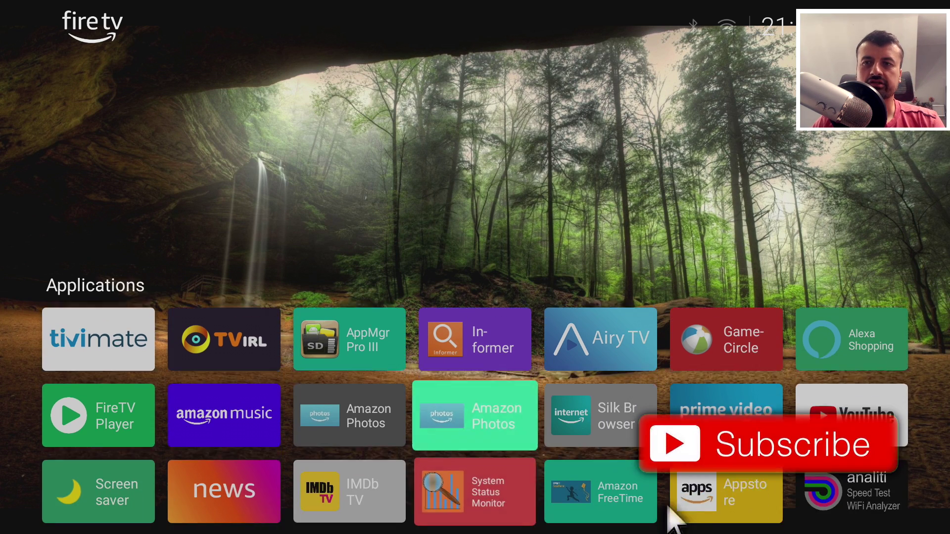
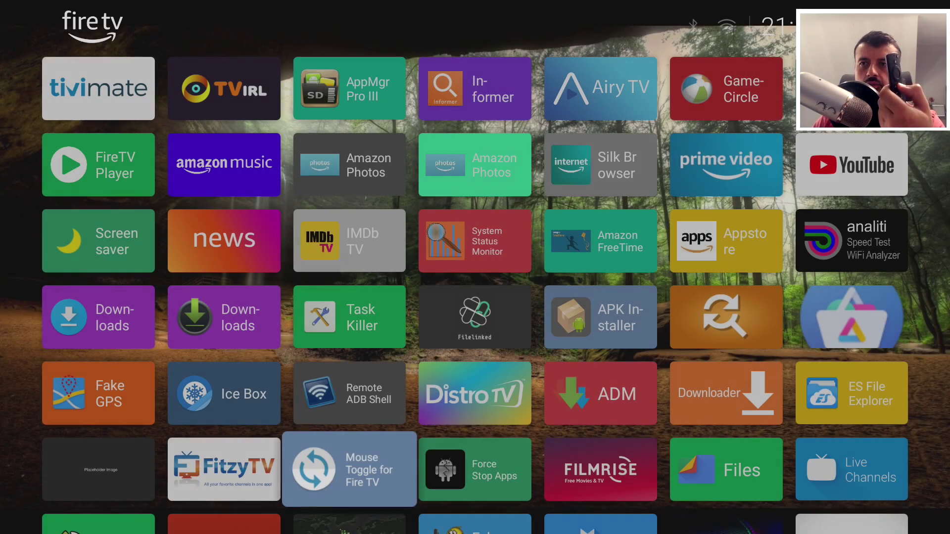
- Bring up the Fire TV quick-access screen, look over its Sleep, Mirroring and Settings shortcuts, and return to the launcher
key(Home)
key(Right)
key(Right)
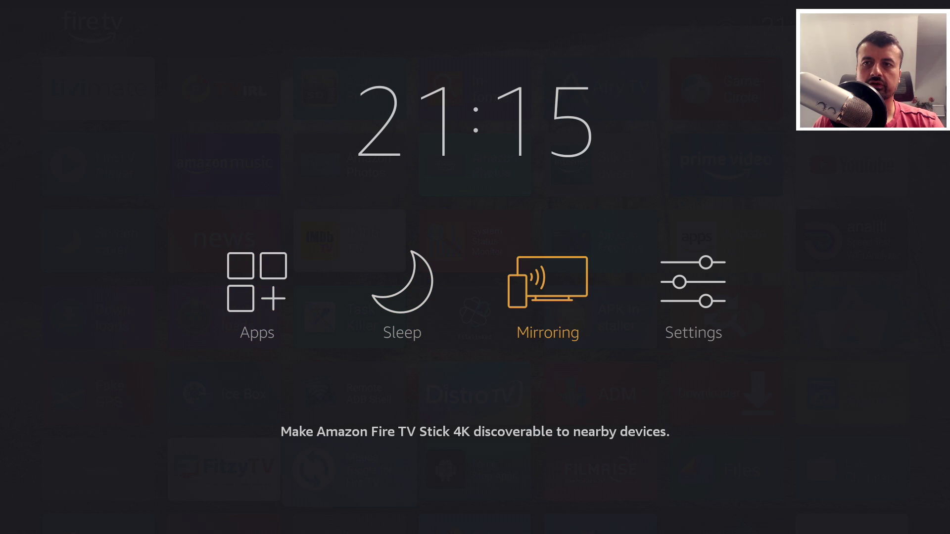
key(Right)
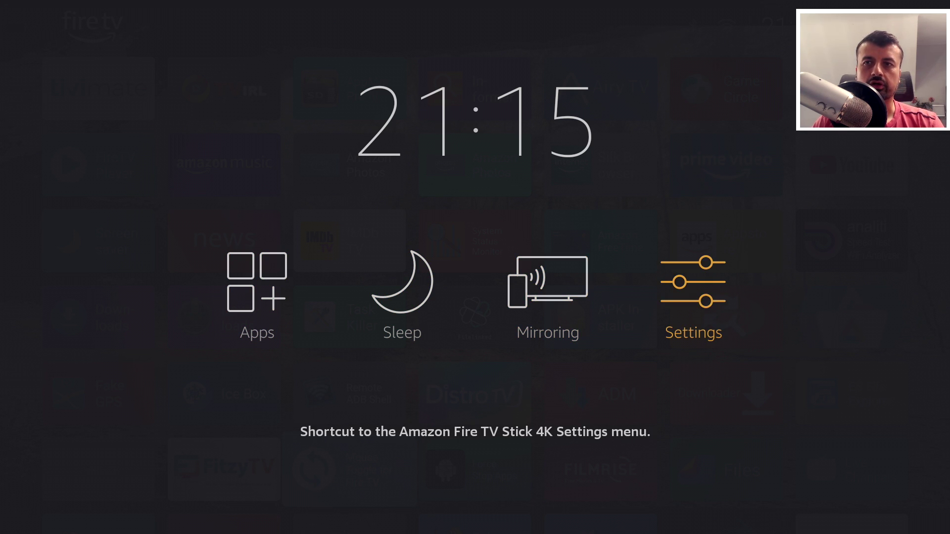
key(Escape)
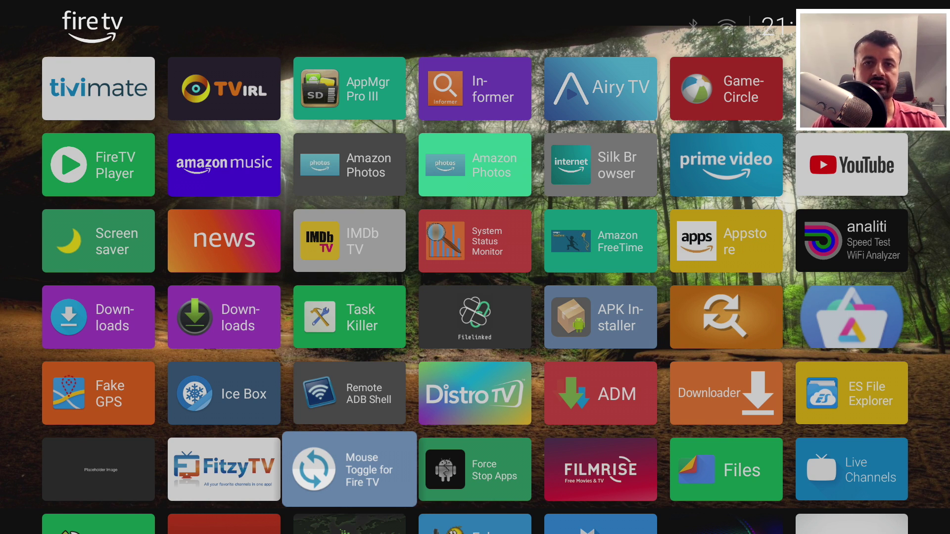
- Find the Launcher Manager Settings tile in the app grid and open it
key(Down)
key(Down)
key(Down)
key(Right)
key(Right)
key(Right)
key(Left)
key(Left)
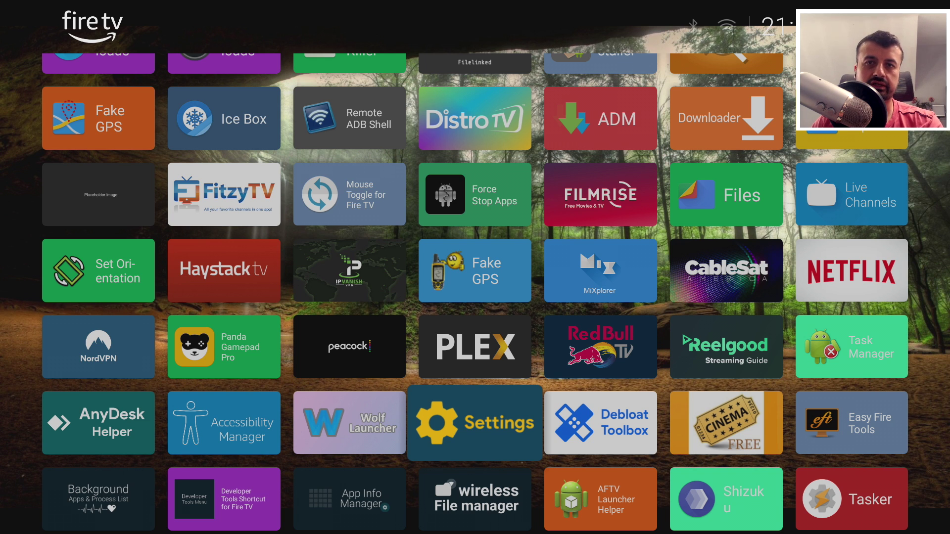
key(Return)
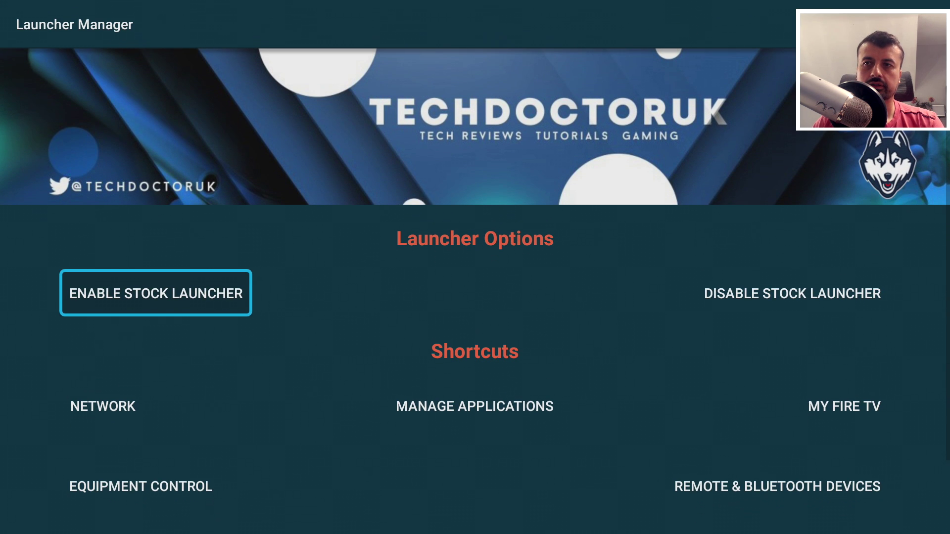
- Go through the Launcher Manager shortcuts and open Manage Applications
key(Down)
key(Right)
key(Right)
key(Down)
key(Up)
key(Left)
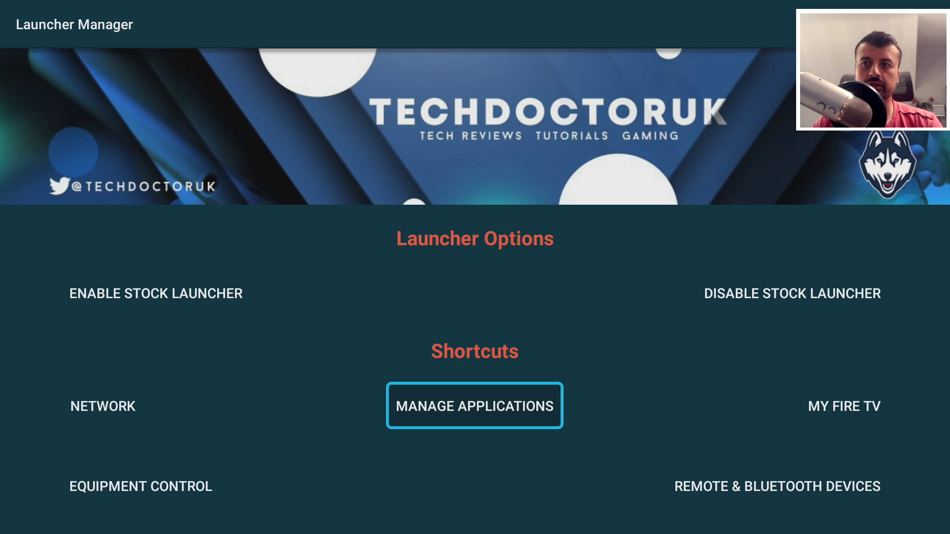
key(Return)
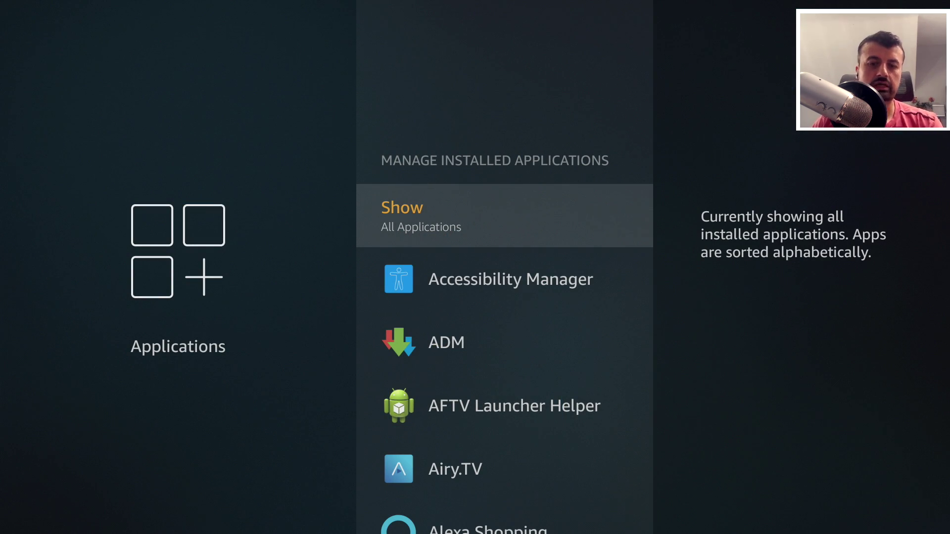
- Return to Launcher Manager, open My Fire TV, and view its Network and Check for Updates details
key(Escape)
key(Right)
key(Return)
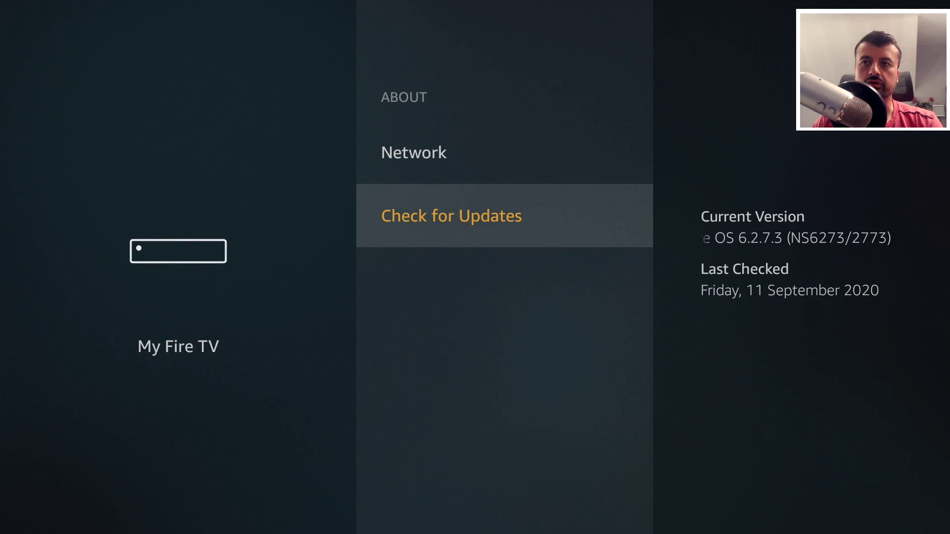
key(Up)
key(Up)
key(Down)
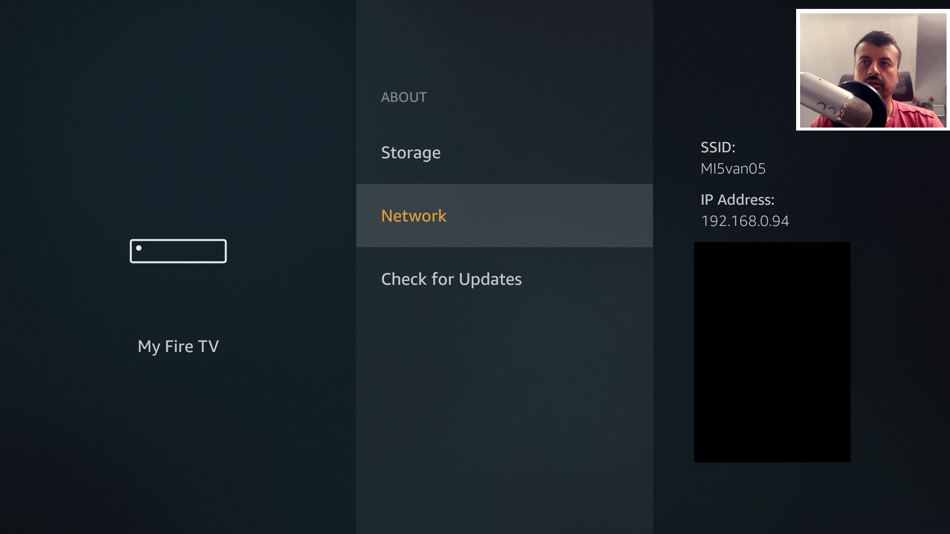
key(Down)
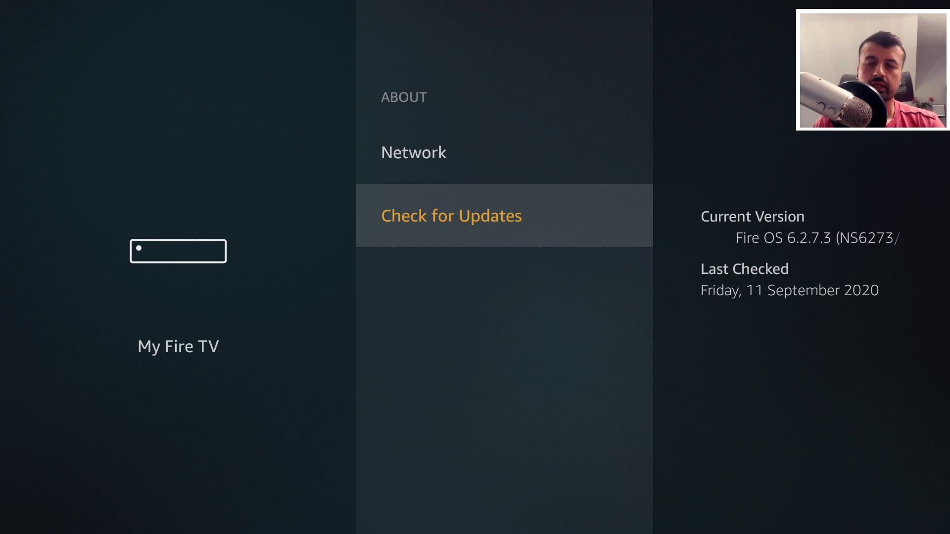
- Return to the Wolf Launcher home screen, reopen Launcher Manager, and open Remote & Bluetooth Devices
key(Home)
key(Down)
key(Down)
key(Down)
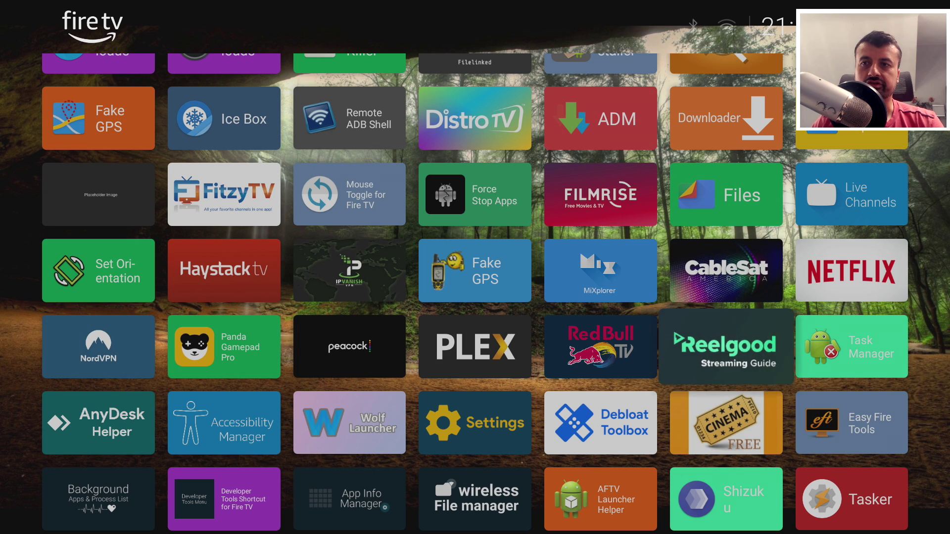
key(Return)
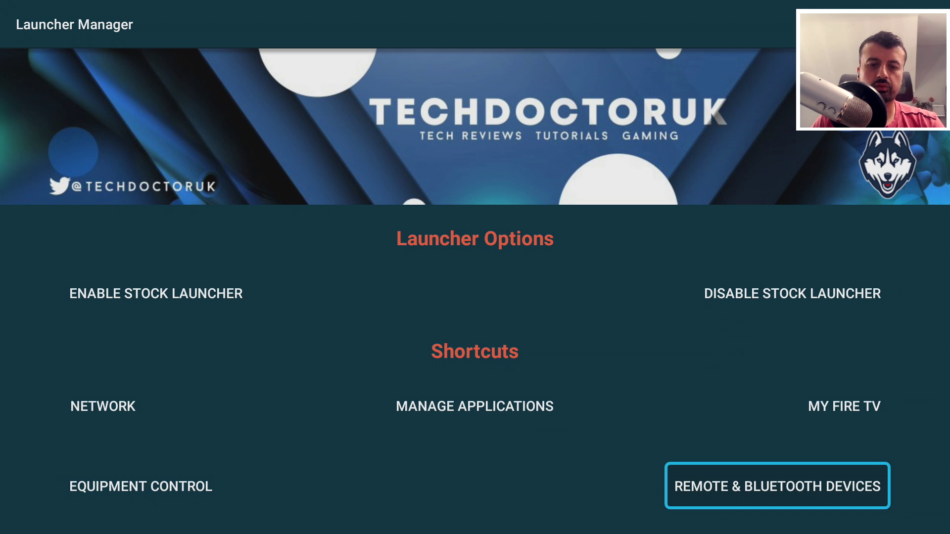
key(Return)
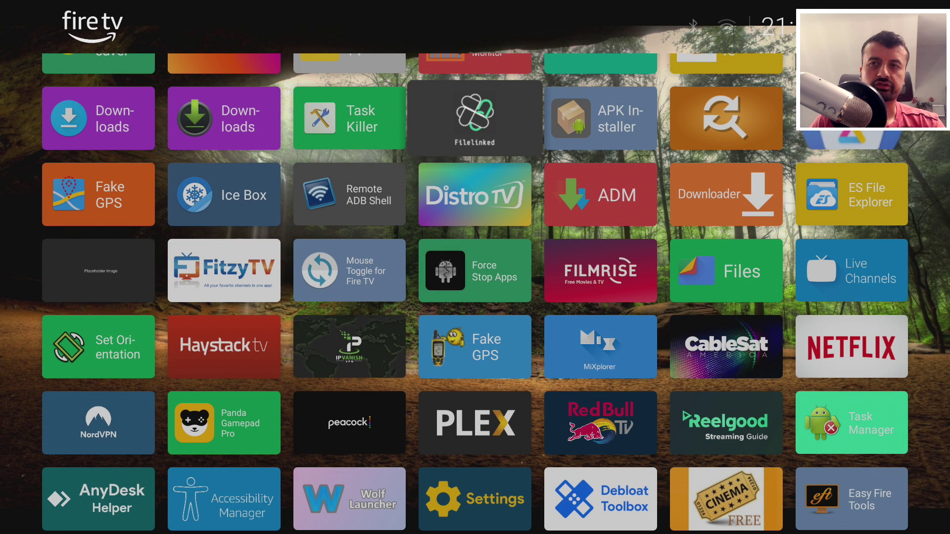
- Open Launcher Manager from the app grid and enable the stock launcher
key(XF86Search)
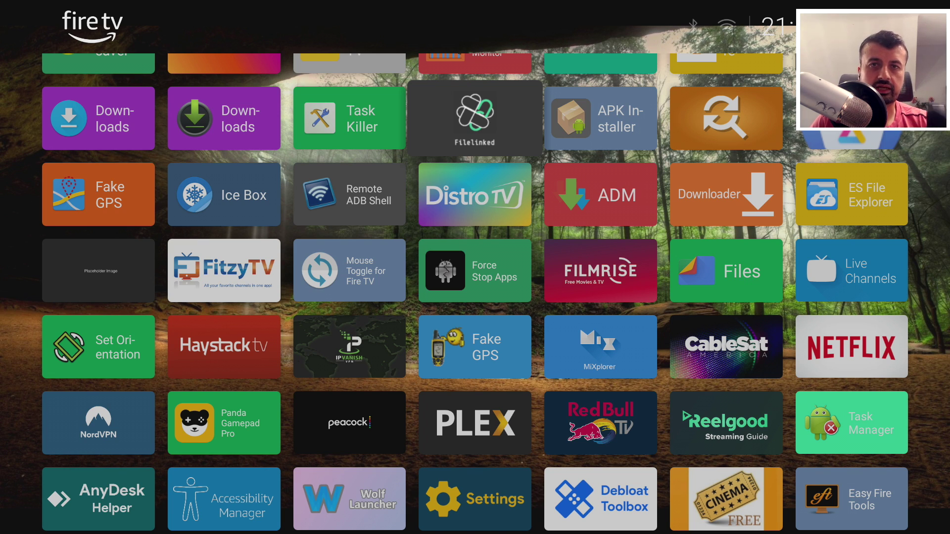
key(Down)
key(Down)
key(Down)
key(Down)
key(Down)
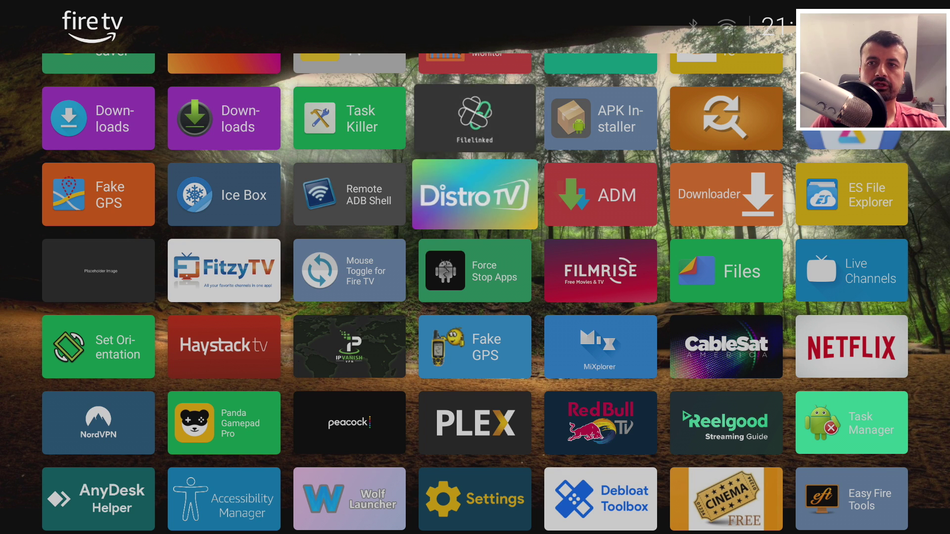
key(Return)
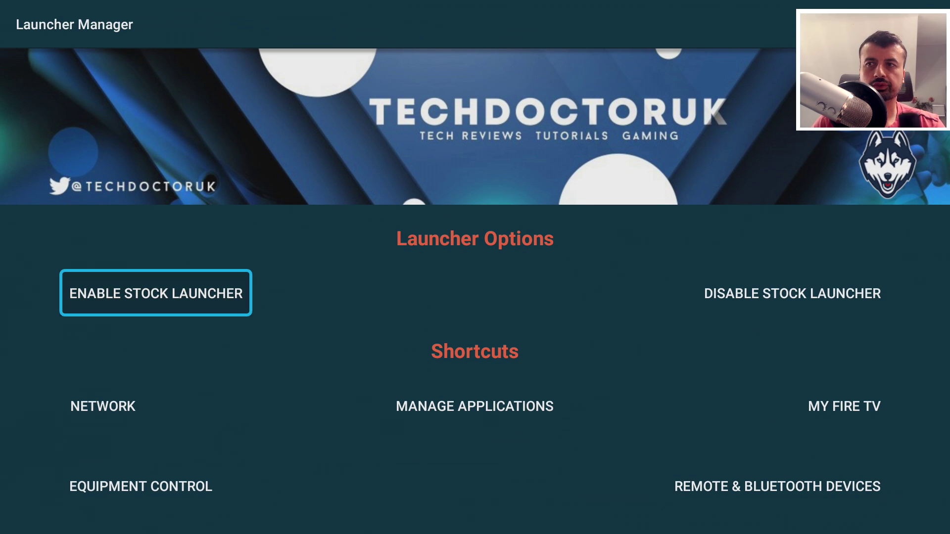
key(Return)
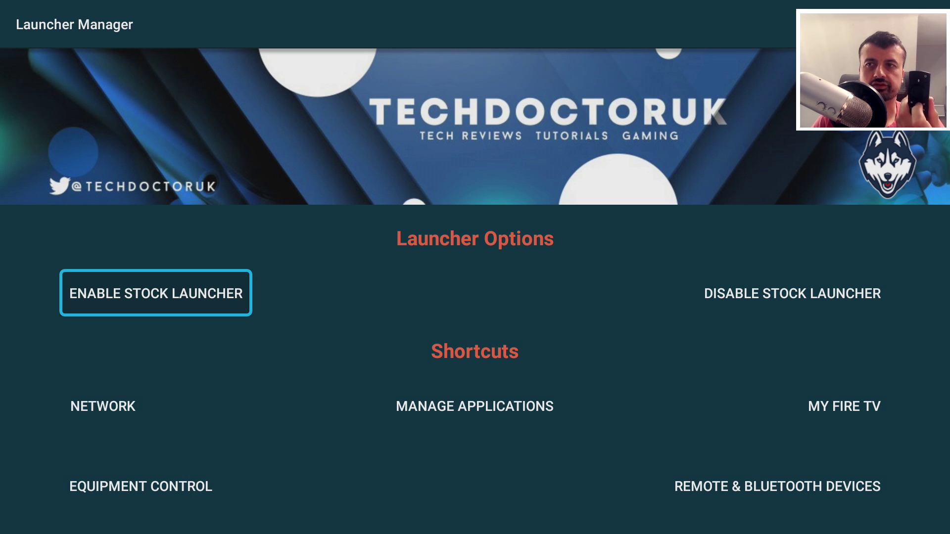
- Run a voice search for Fitzy TV from the stock Fire TV launcher and return to its home screen
key(Home)
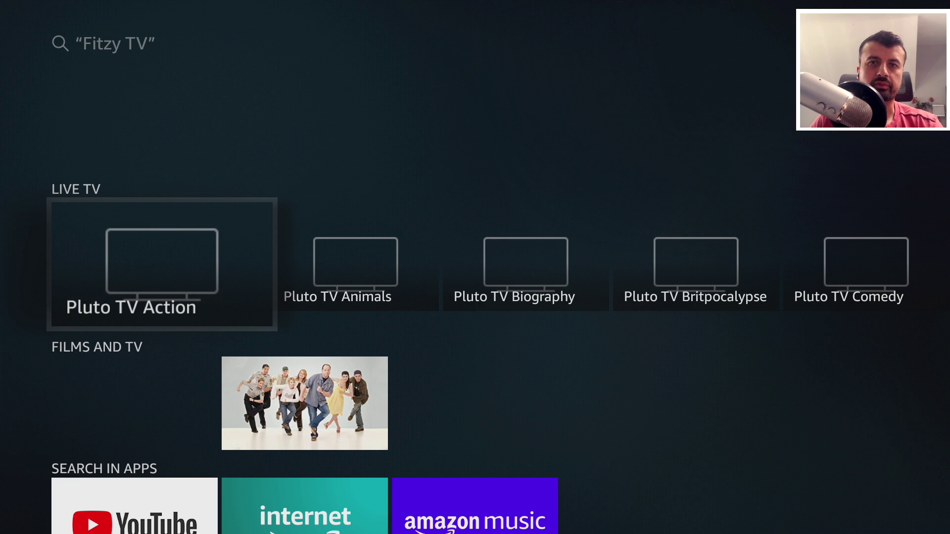
key(Home)
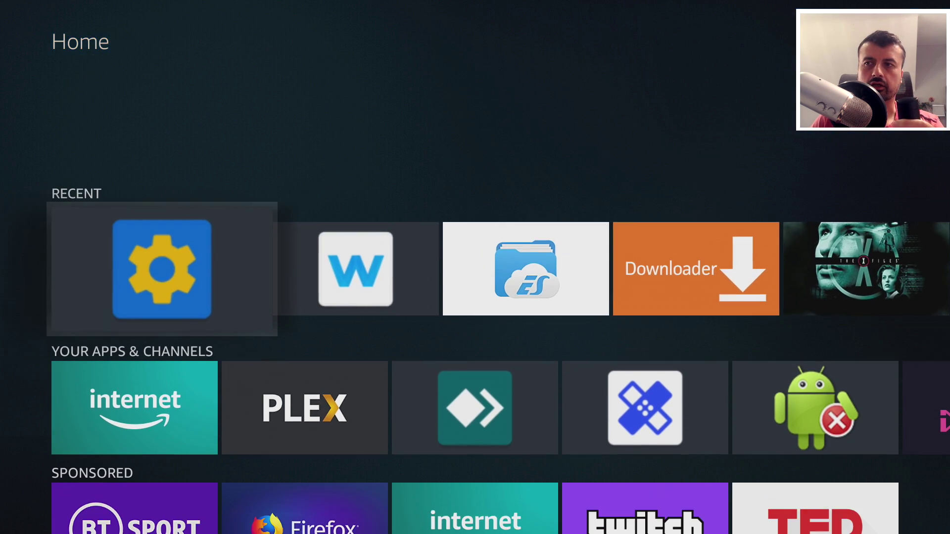
- Reopen Launcher Manager, disable the stock launcher, and go to the Wolf Launcher home screen
key(Right)
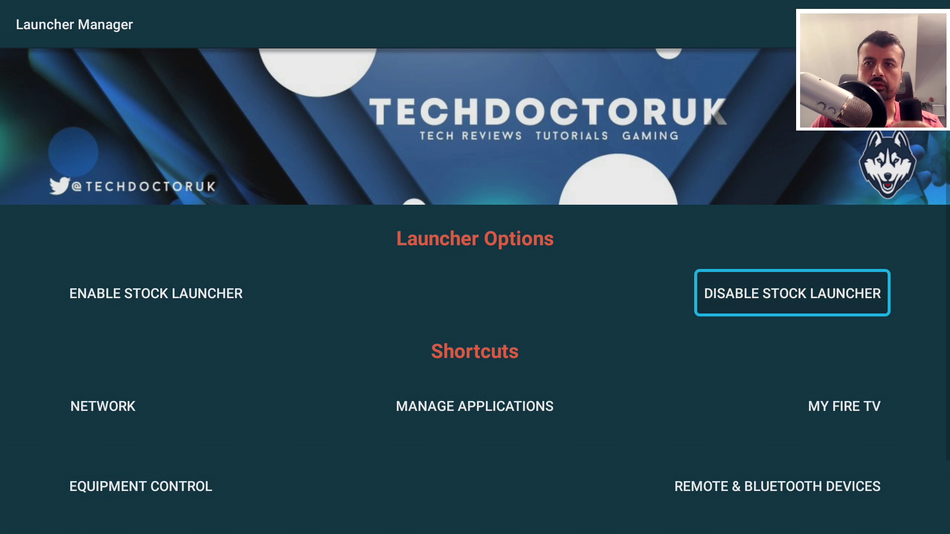
key(Return)
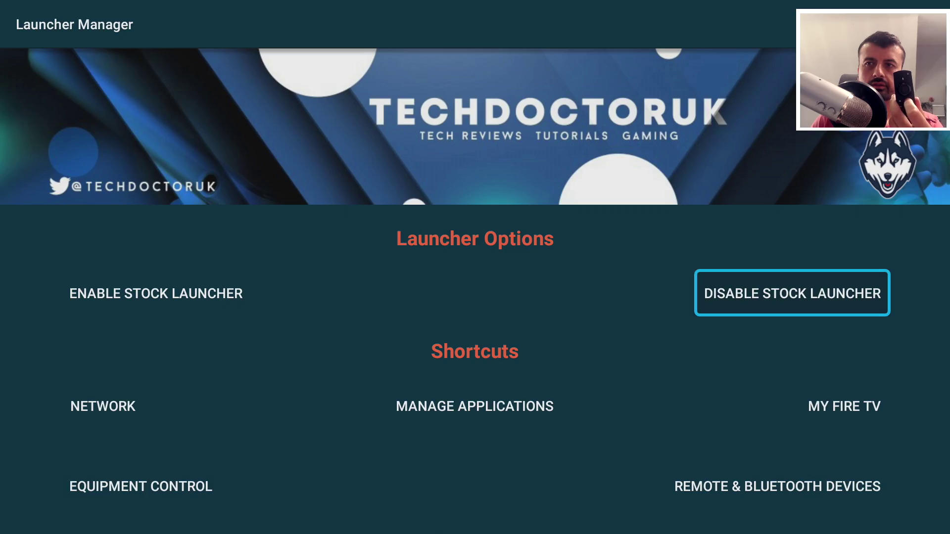
key(Home)
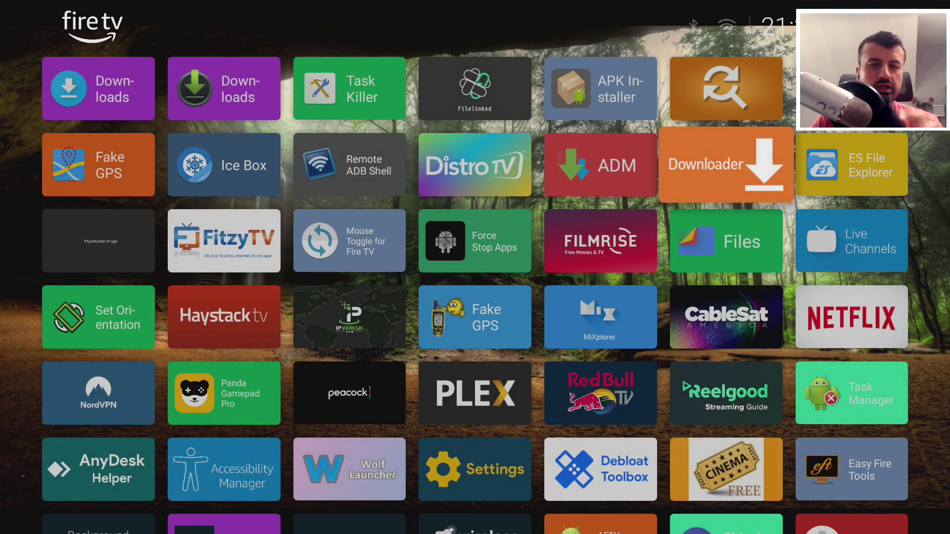
- Look through the upper rows of the Applications section and end on the TiviMate tile
key(Up)
key(Up)
key(Up)
key(Up)
key(Up)
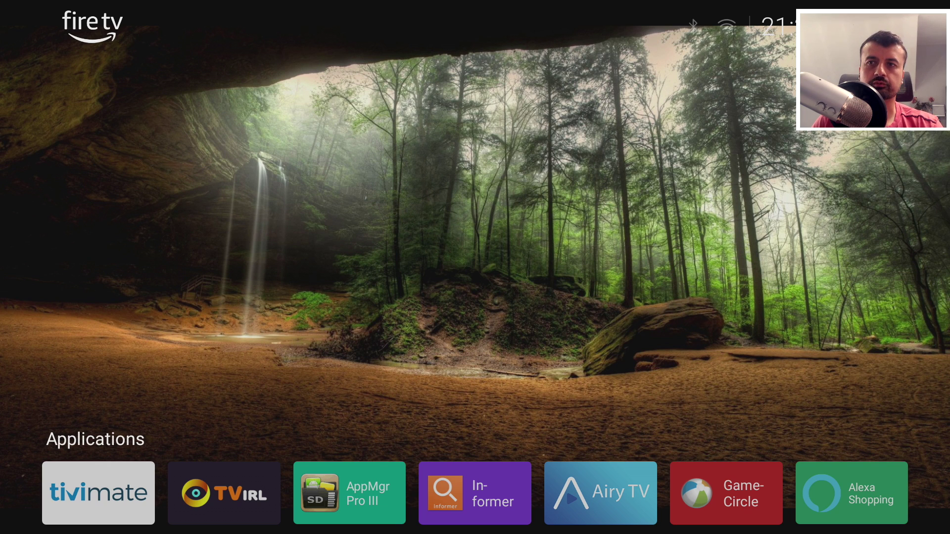
key(Down)
key(Down)
key(Down)
key(Down)
key(Up)
key(Up)
key(Up)
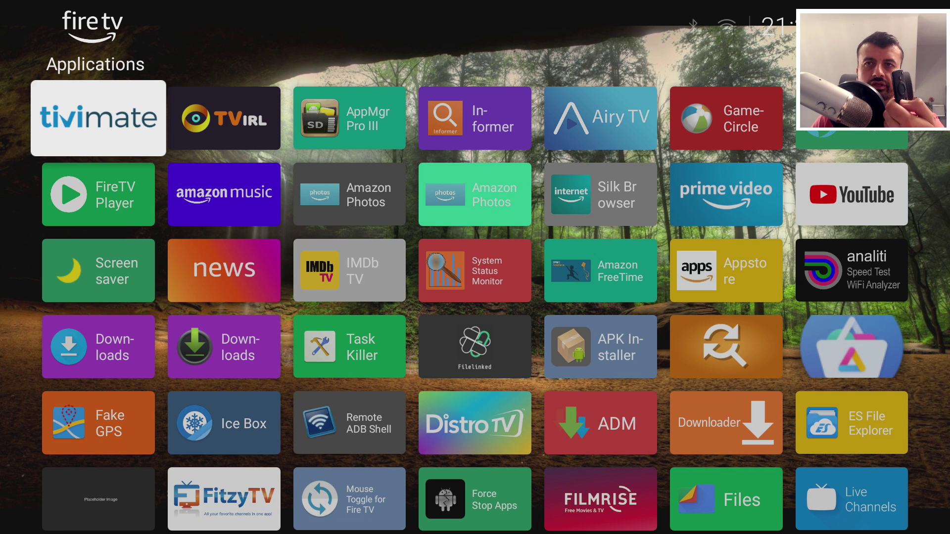
- Open the application menu on the TiviMate tile and bring up the launcher's Sections list
key(Menu)
key(Down)
key(Down)
key(Down)
key(Down)
key(Down)
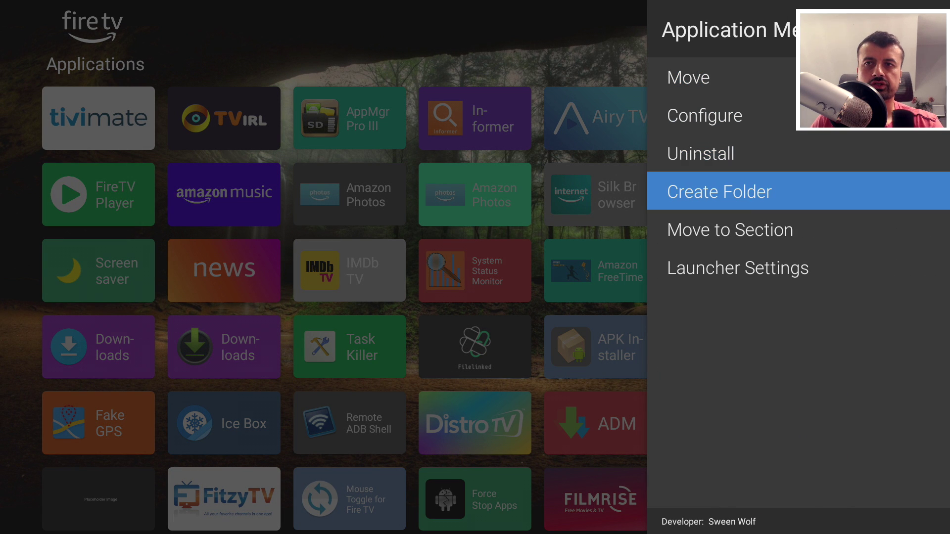
key(Return)
key(Down)
key(Up)
key(Return)
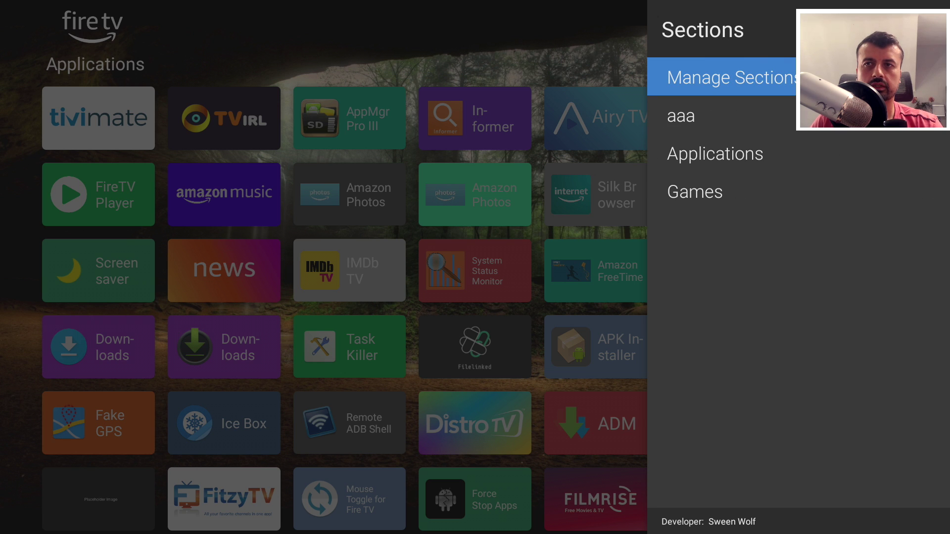
- Manage the launcher sections and delete the section named aaa
key(Return)
key(Right)
key(Return)
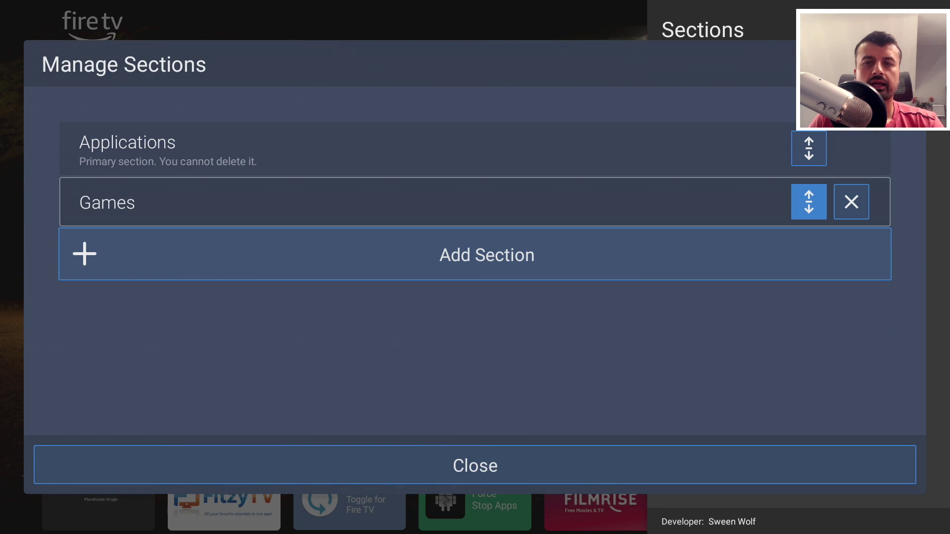
key(Up)
key(Down)
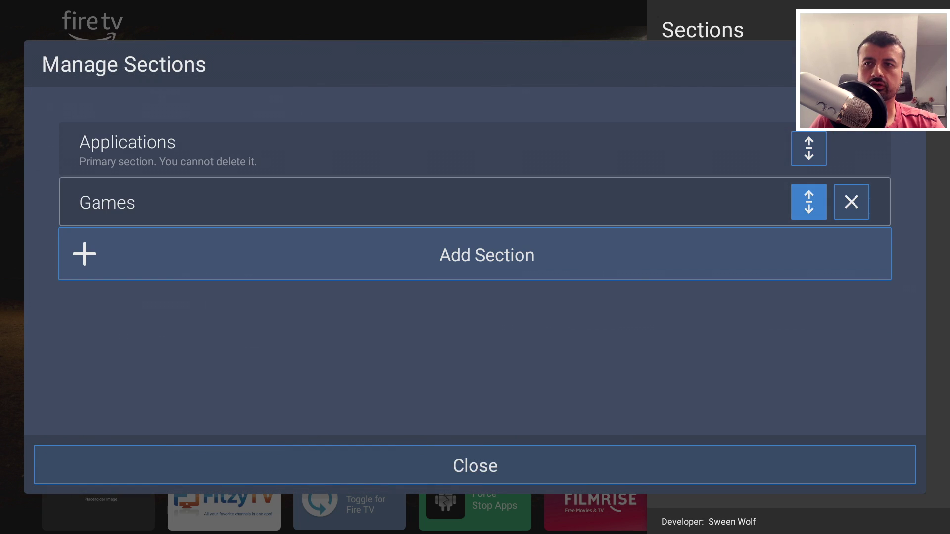
- Add a new section titled 123 to the launcher's sections
key(Down)
key(Return)
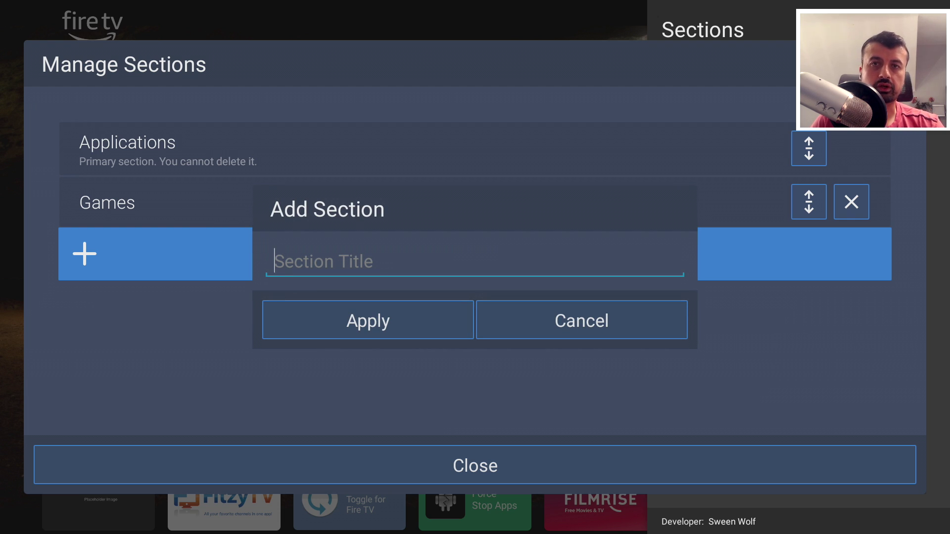
key(Return)
key(Down)
key(Up)
key(Up)
key(Return)
key(Right)
key(Return)
key(Right)
key(Return)
key(Down)
key(Down)
key(Down)
key(Down)
key(Right)
key(Return)
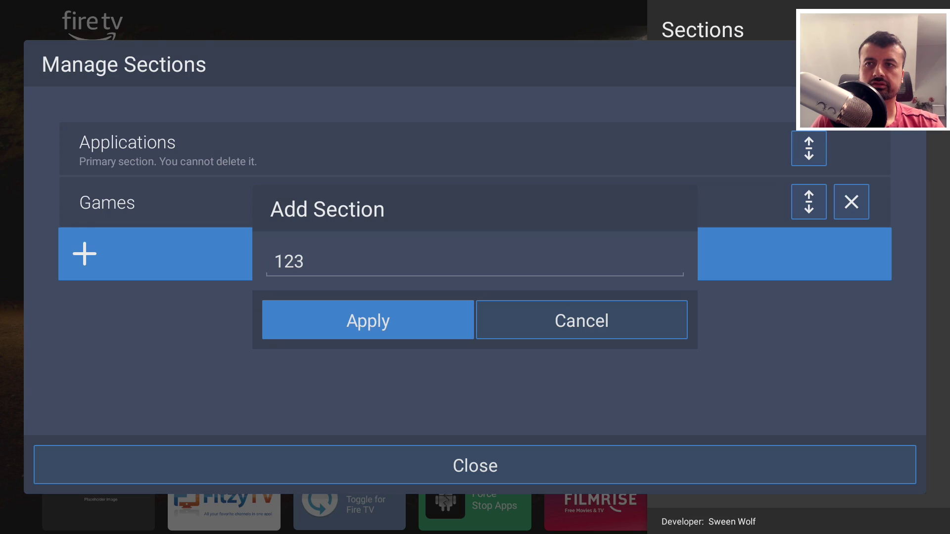
key(Right)
key(Left)
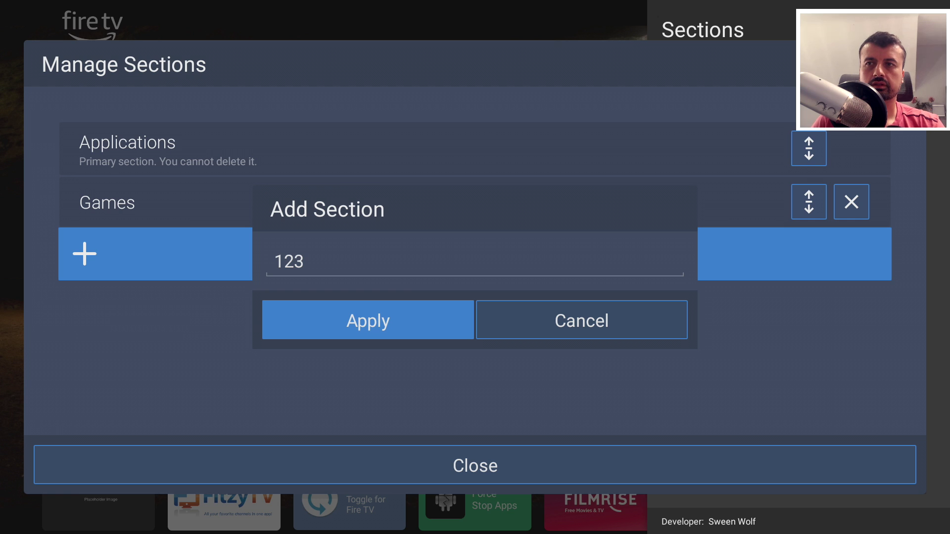
key(Return)
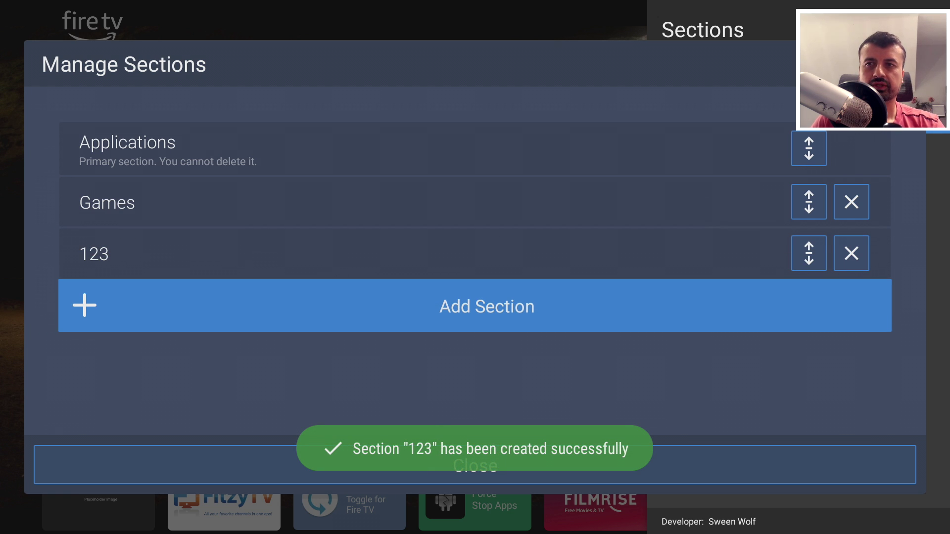
- Move the 123 section above Applications to the first place in the section order and close the section manager
click(809, 253)
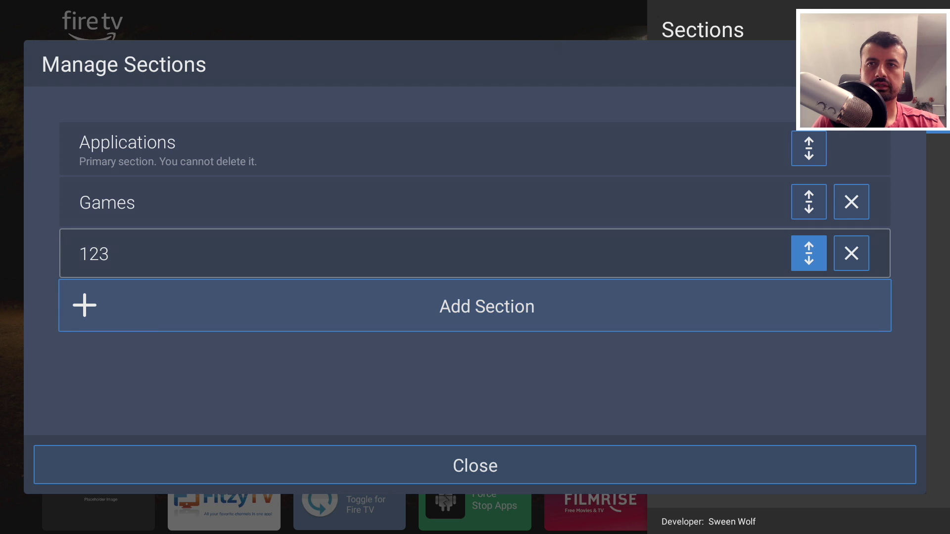
key(Return)
key(Up)
key(Up)
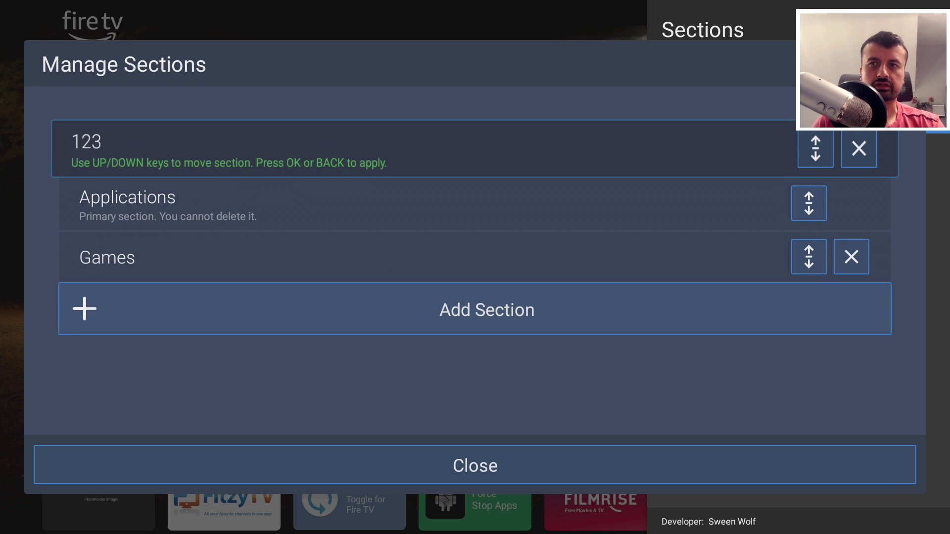
key(Return)
key(Down)
key(Down)
key(Down)
key(Down)
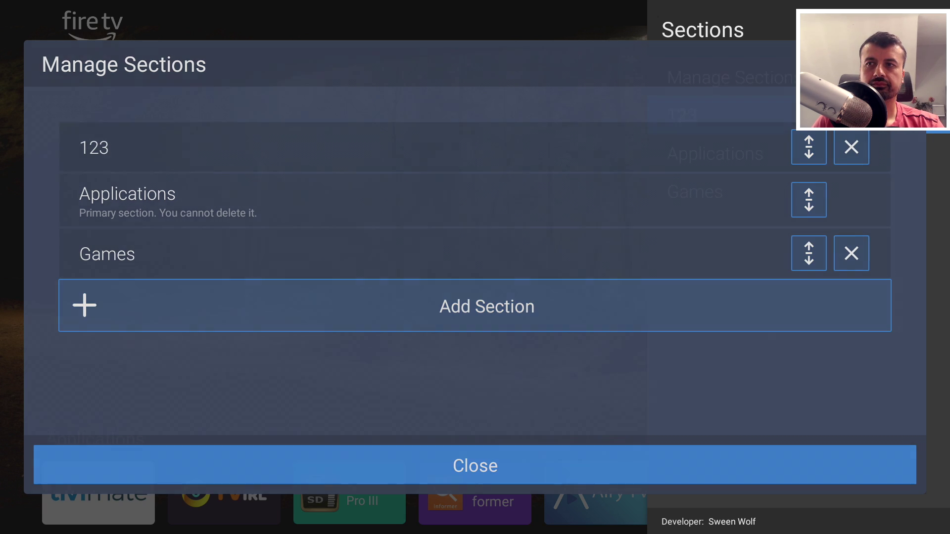
key(Return)
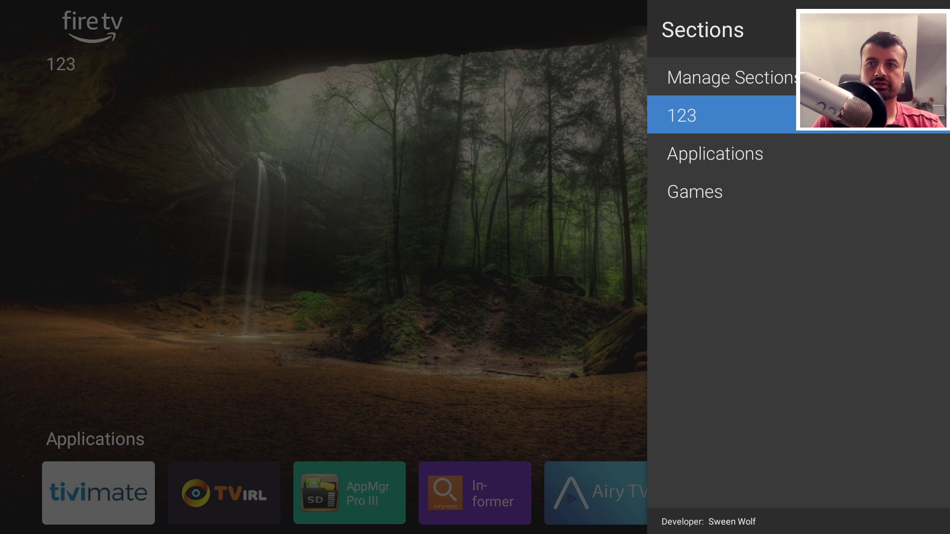
- Return to the Wolf Launcher home screen and examine how the 123 and Applications sections are arranged
key(Escape)
key(Escape)
key(Escape)
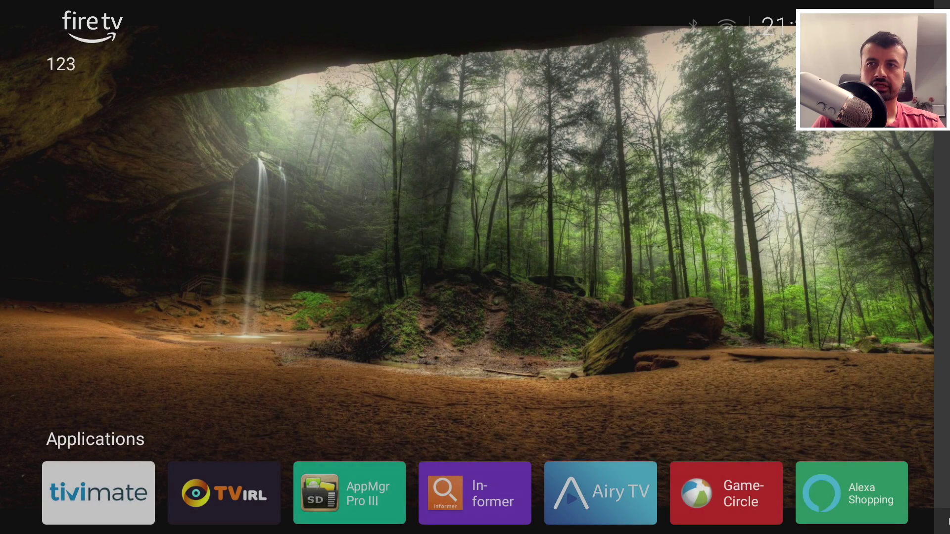
key(Down)
key(Down)
key(Down)
key(Up)
key(Up)
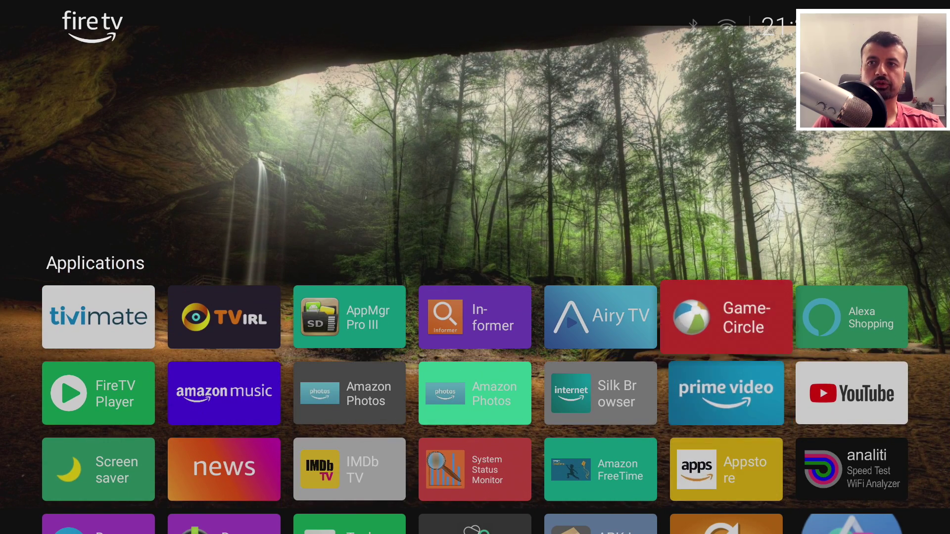
key(Up)
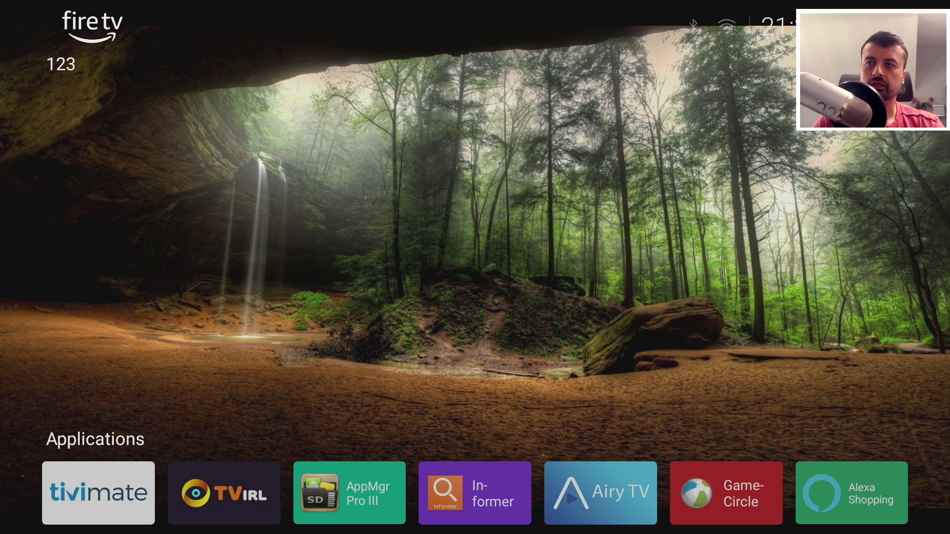
- Turn off Show Title for the 123 section in the launcher settings and return to the home screen
key(Menu)
key(Return)
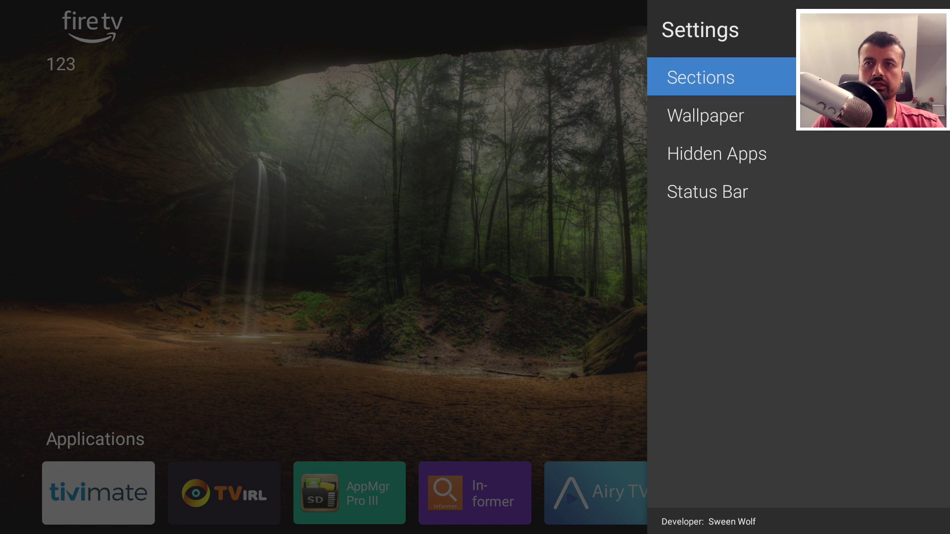
key(Return)
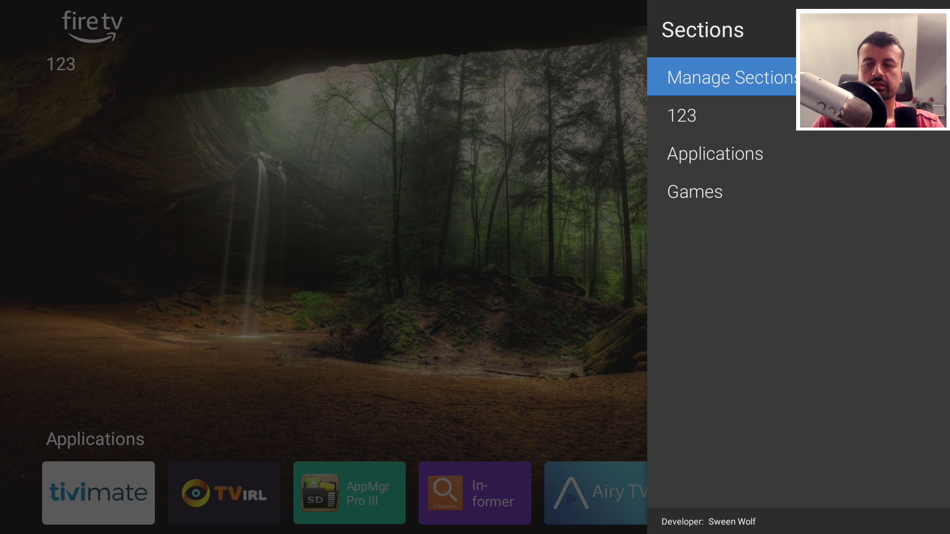
key(Down)
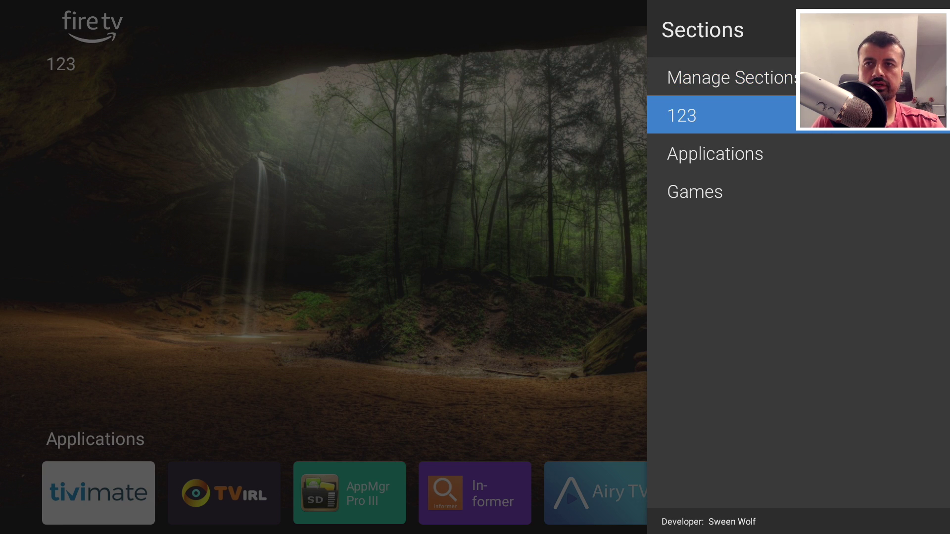
key(Return)
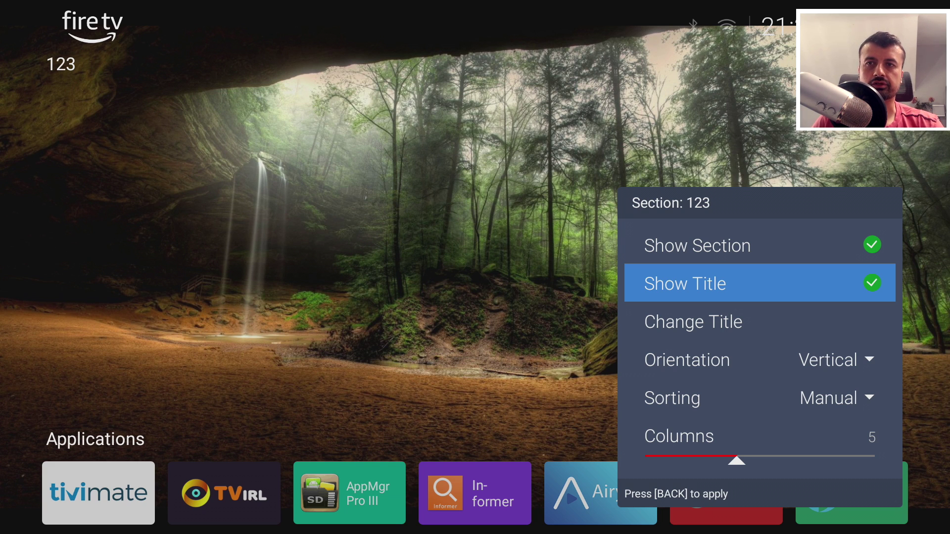
key(Return)
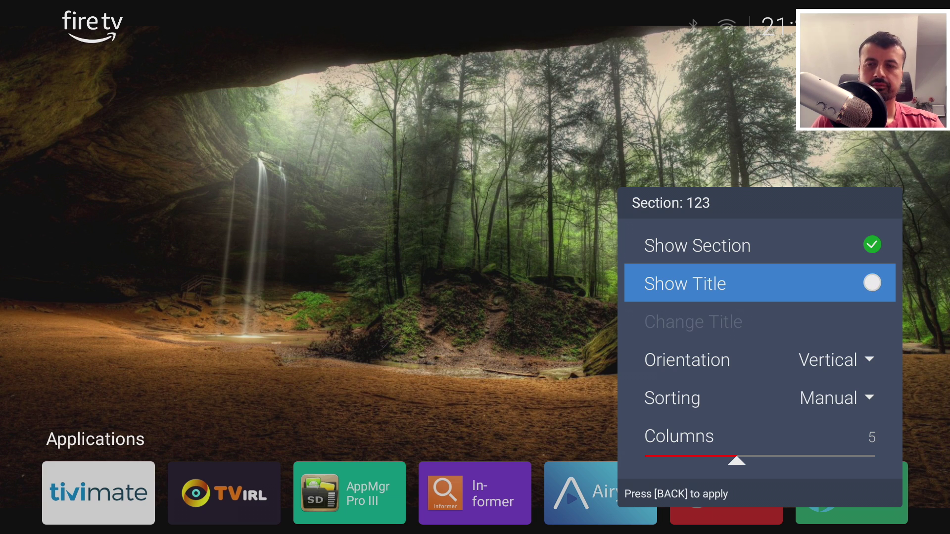
key(Escape)
key(Escape)
key(Escape)
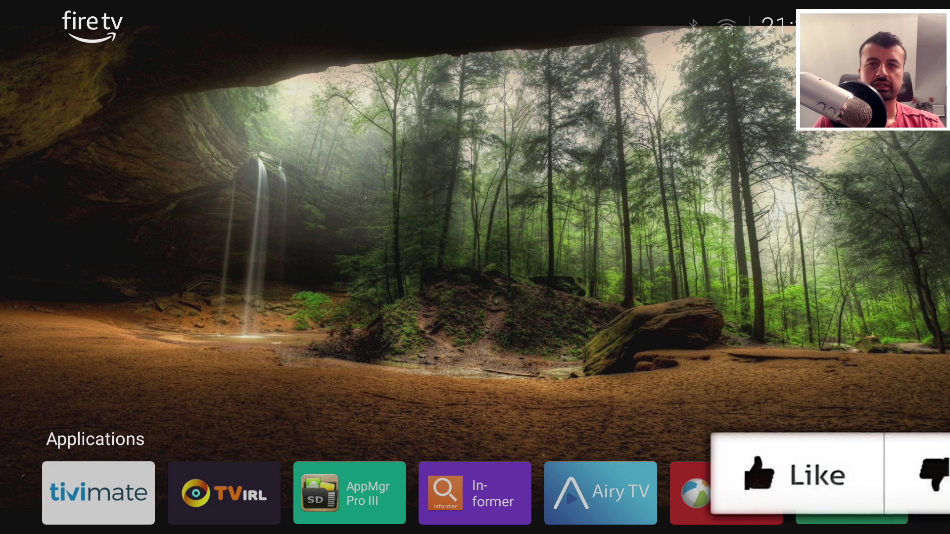
- Start selecting a wallpaper image in the launcher settings and open the internal storage for browsing
key(Down)
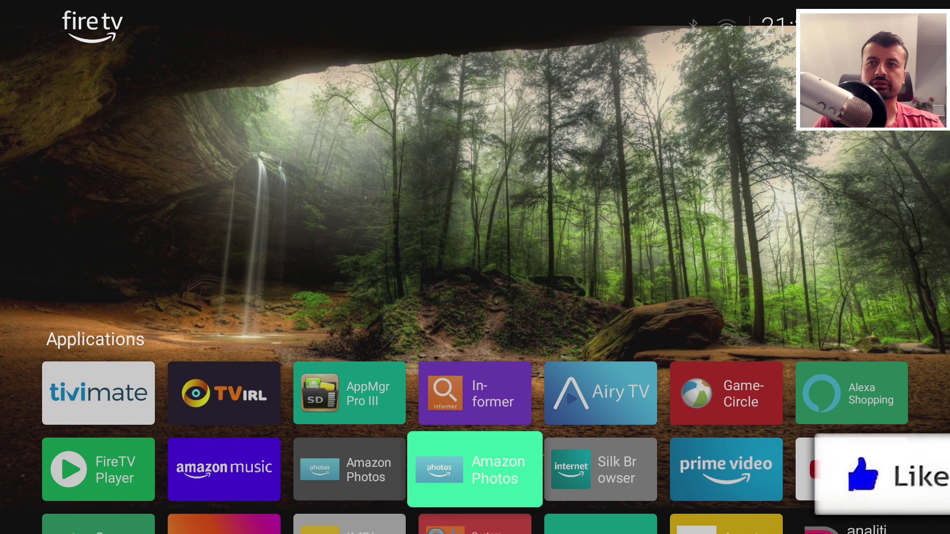
key(Up)
key(Menu)
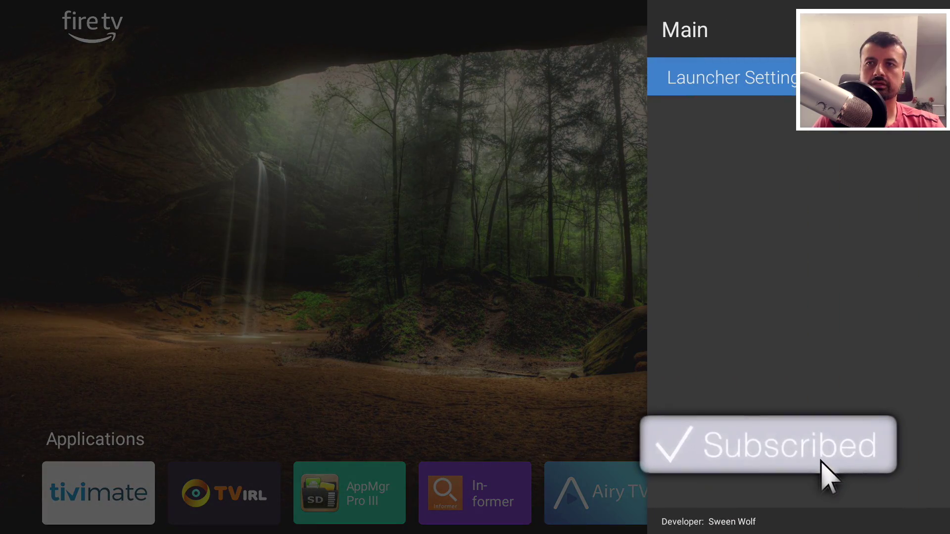
key(Return)
key(Down)
key(Return)
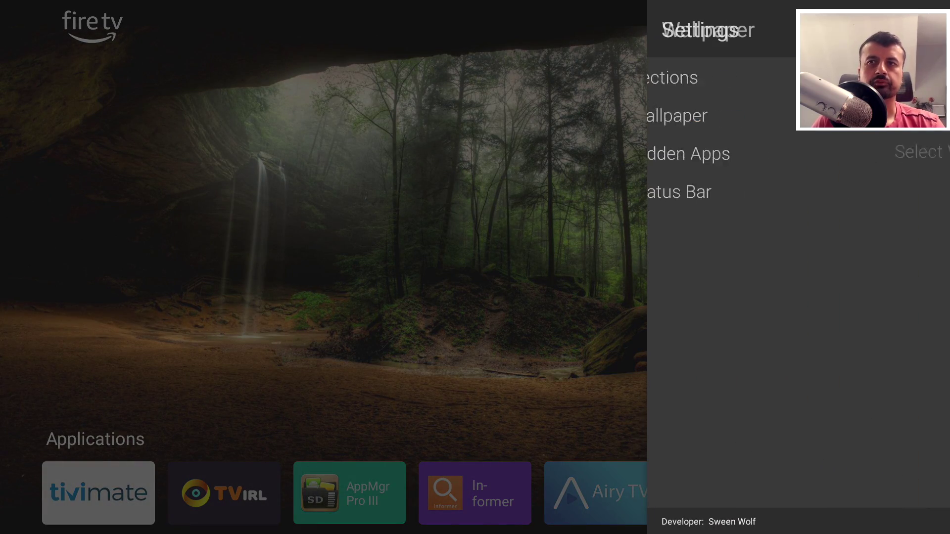
key(Down)
key(Return)
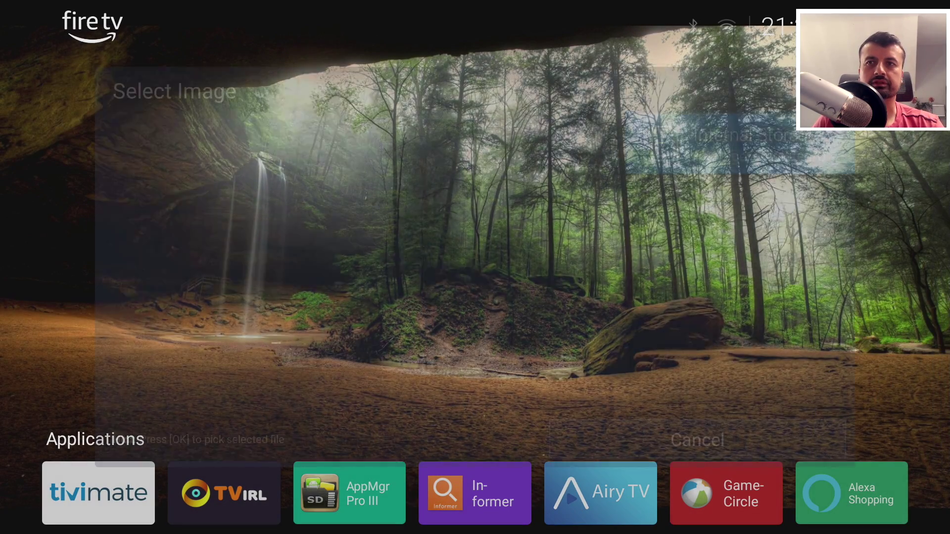
key(Return)
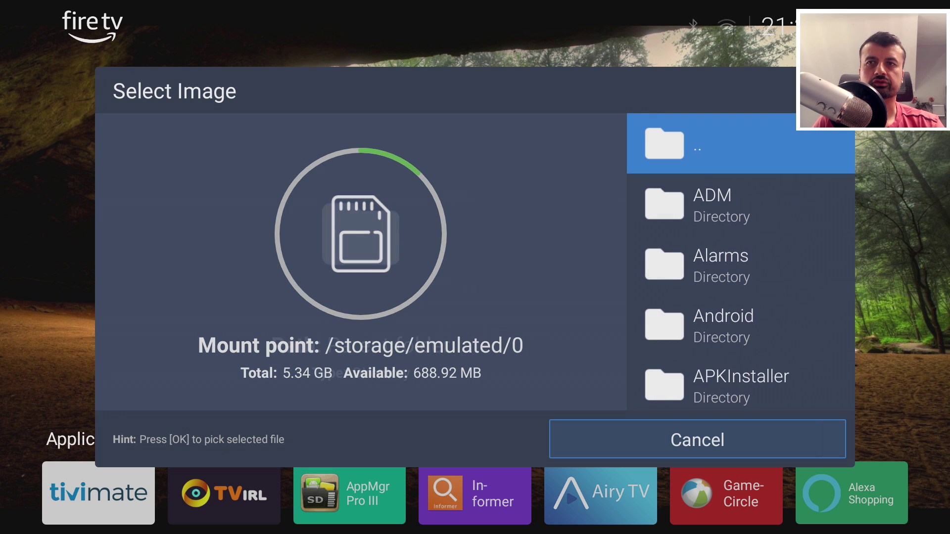
- Open the Downloader folder in internal storage to list its wallpaper images
key(Down)
key(Down)
key(Down)
key(Down)
key(Down)
key(Down)
key(Down)
key(Down)
key(Down)
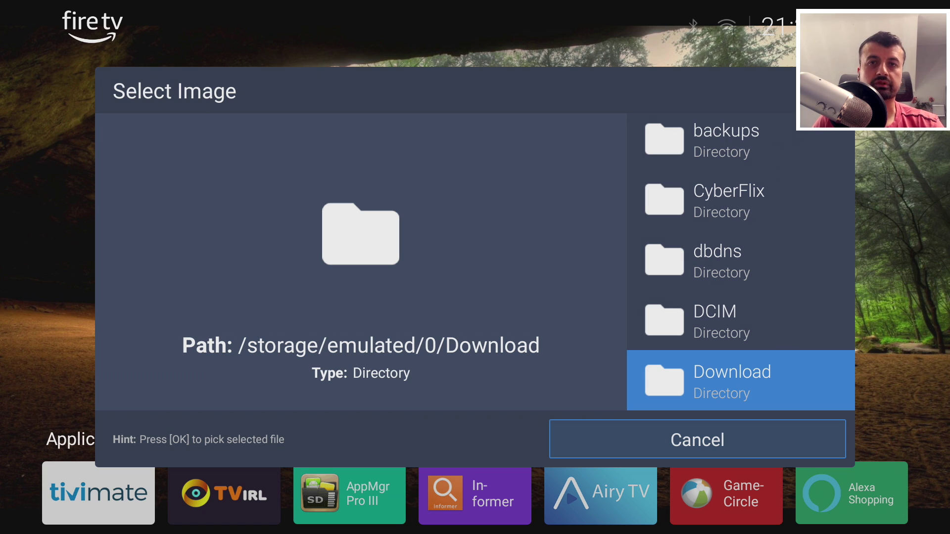
key(Down)
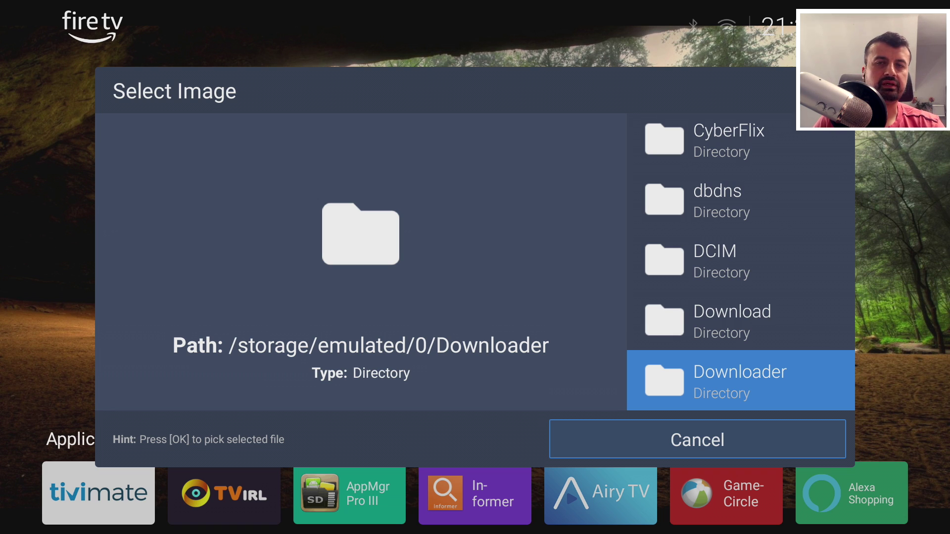
key(Return)
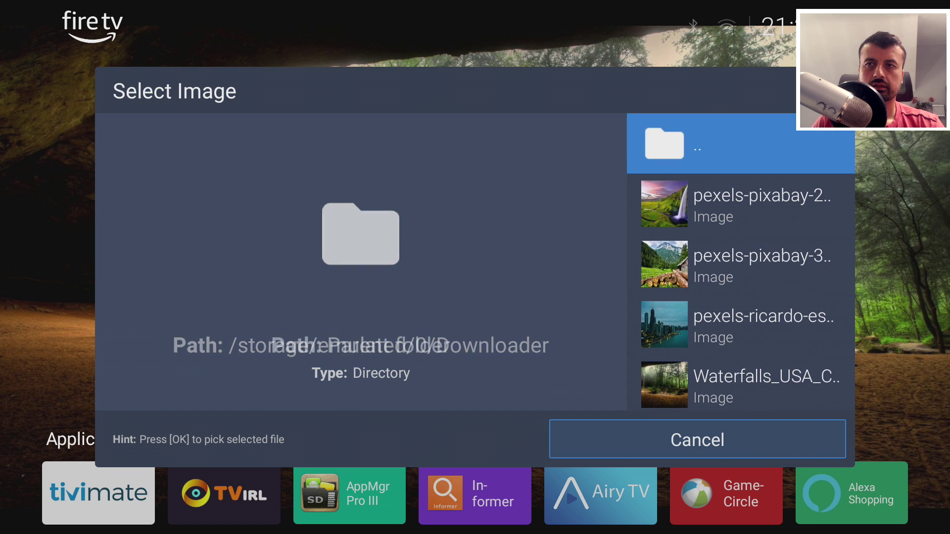
- Set the pexels-pixabay-3 image of the wooden hut and mountains as the launcher wallpaper
key(Down)
key(Down)
key(Down)
key(Down)
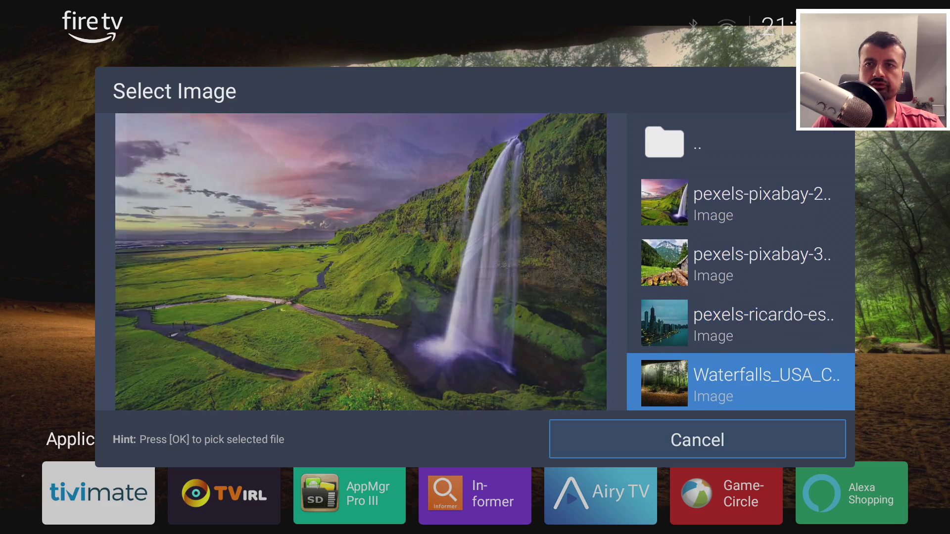
key(Up)
key(Up)
key(Return)
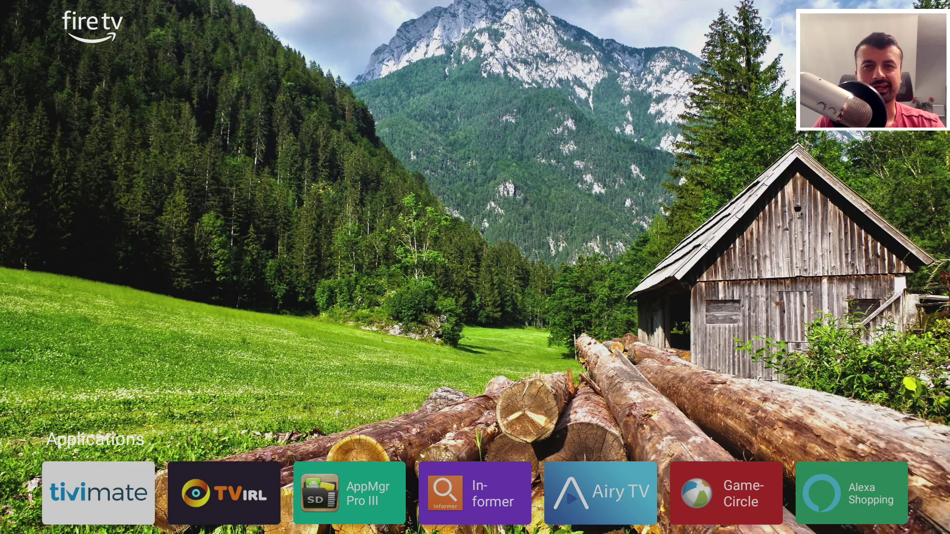
- Look through the rows of the Applications section against the new mountain wallpaper
key(Down)
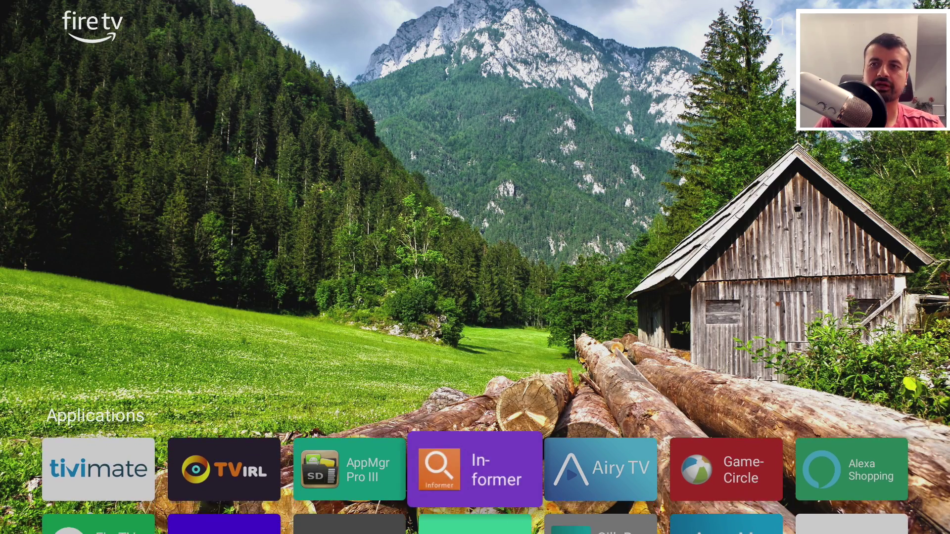
key(Up)
key(Down)
key(Down)
key(Down)
key(Down)
key(Down)
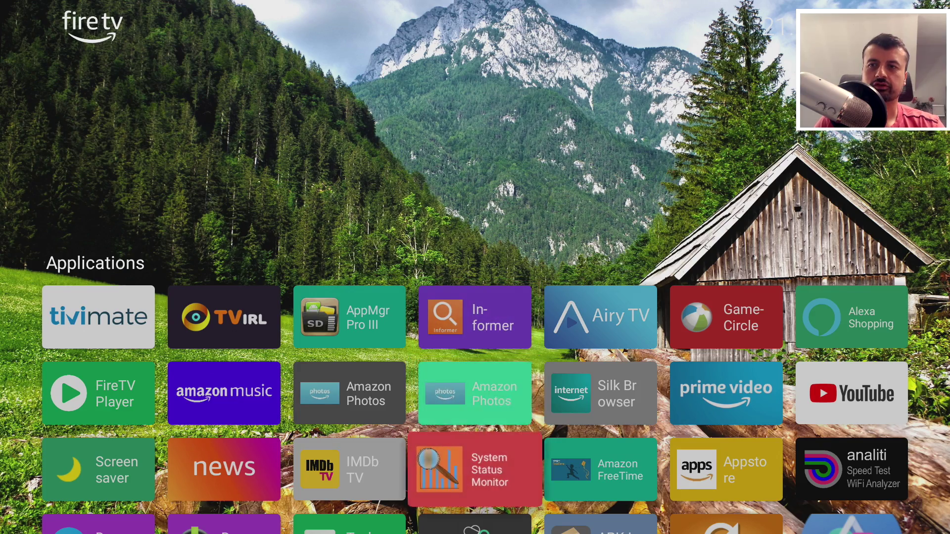
key(Up)
key(Up)
key(Up)
key(Up)
key(Up)
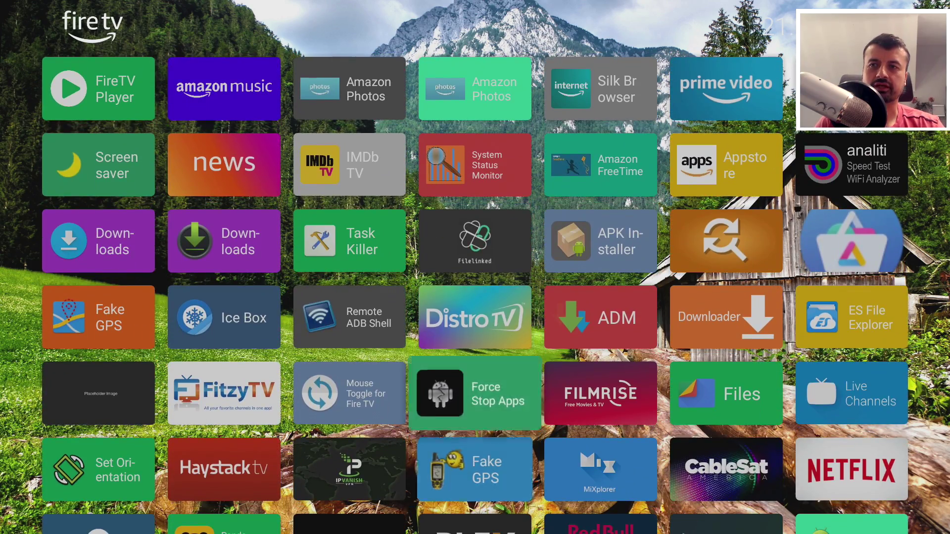
key(Up)
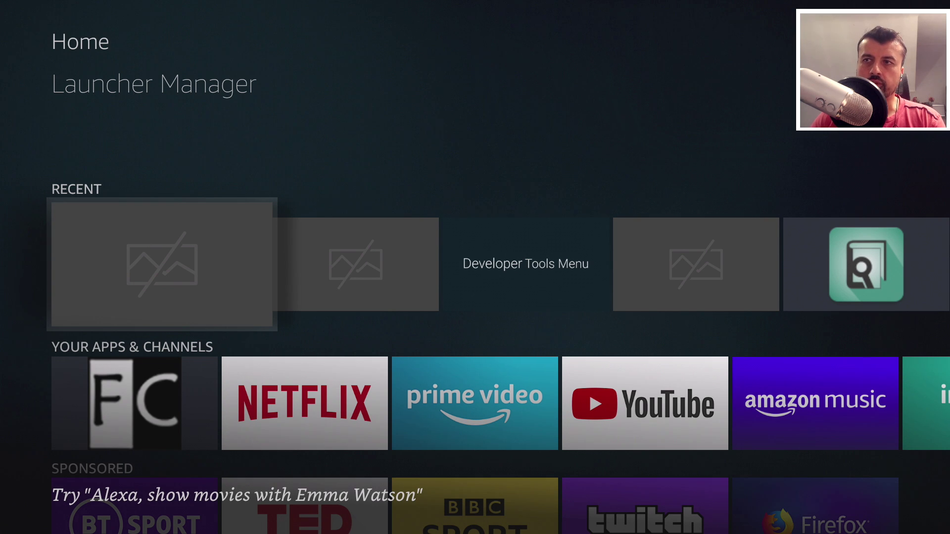
- Launch Wolf Launcher from the stock home screen's Recent row, view its Applications section, and return to the stock Fire TV home screen
key(Right)
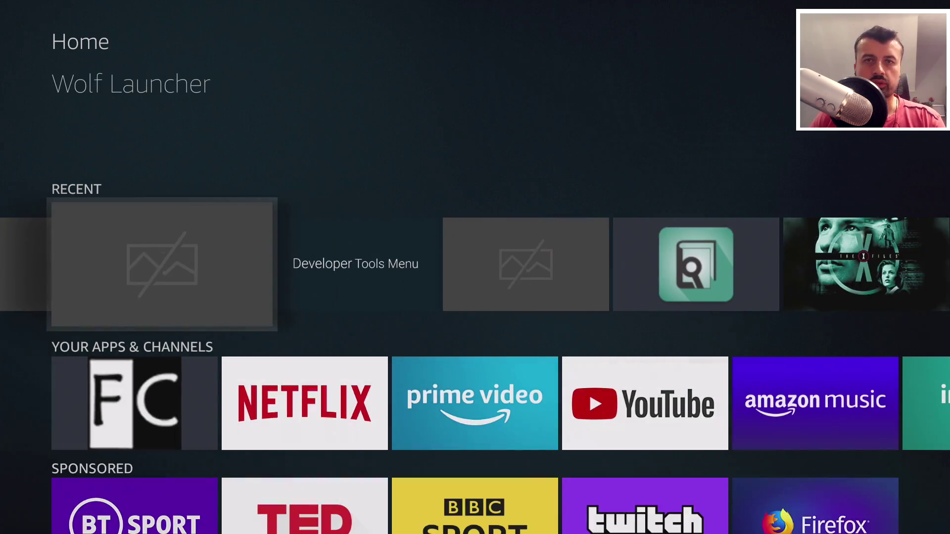
key(Return)
key(Down)
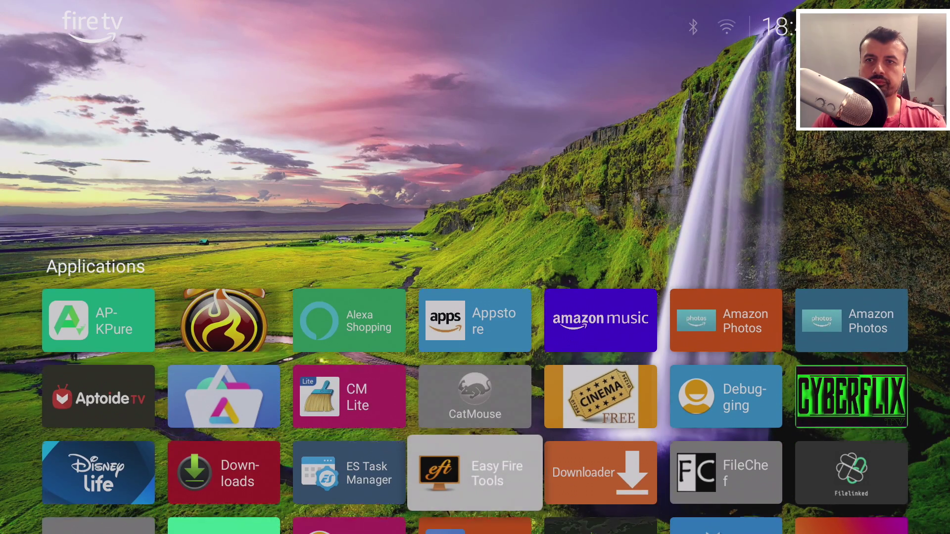
key(Up)
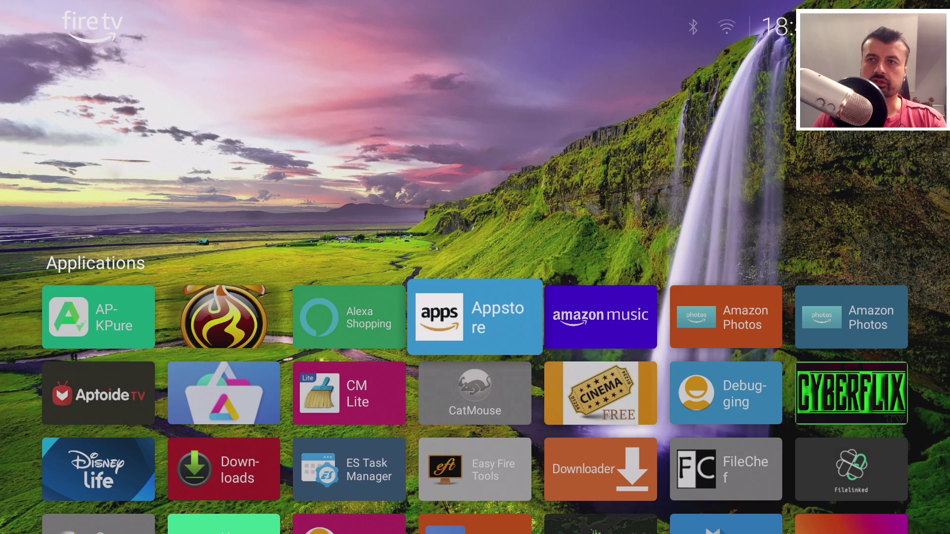
key(Home)
key(Down)
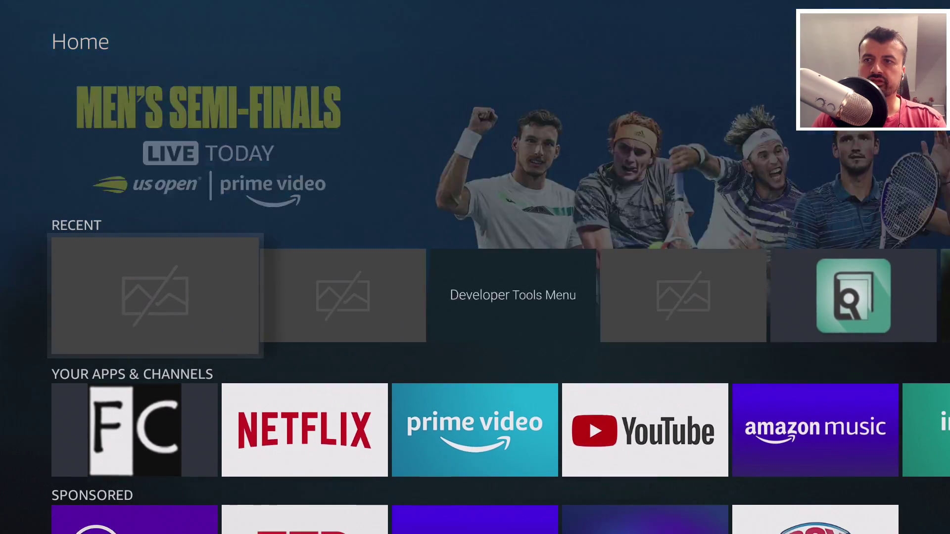
- Open Launcher Manager from the stock home screen's Recent row and choose to disable the stock launcher
key(Return)
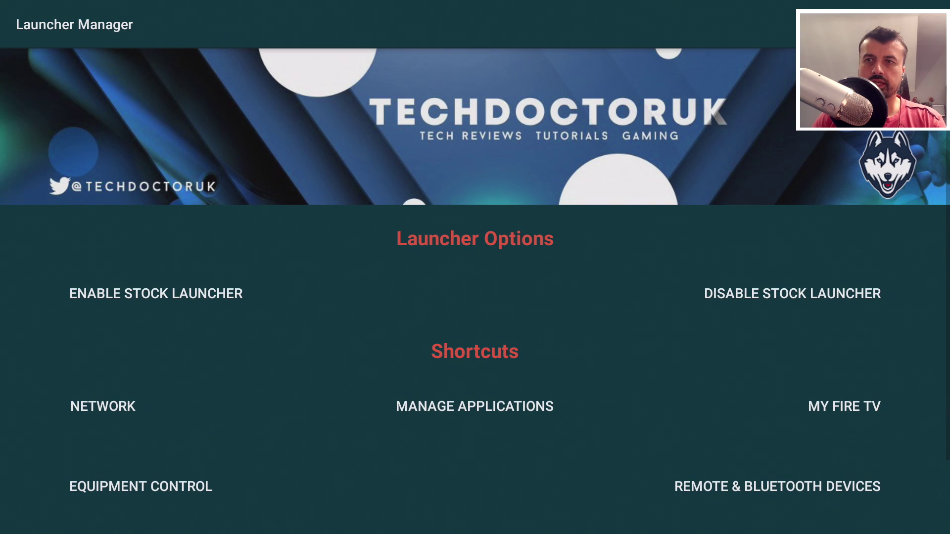
key(Down)
key(Right)
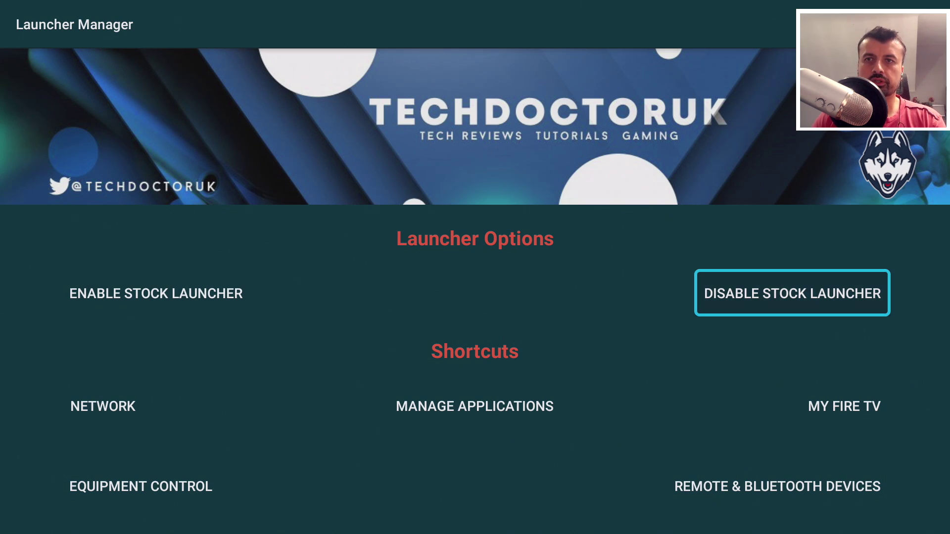
key(Return)
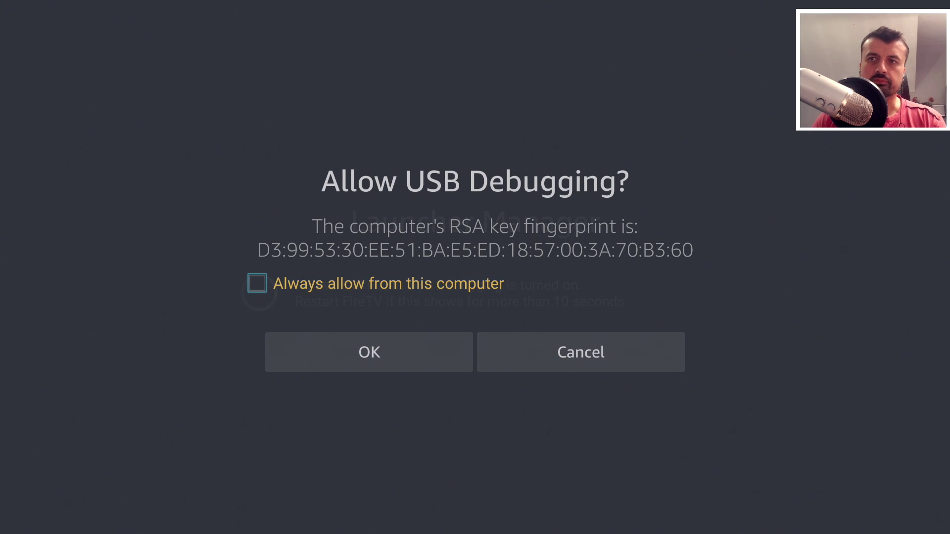
- Allow USB debugging with the option to always allow from this computer, and go to the home screen
key(Return)
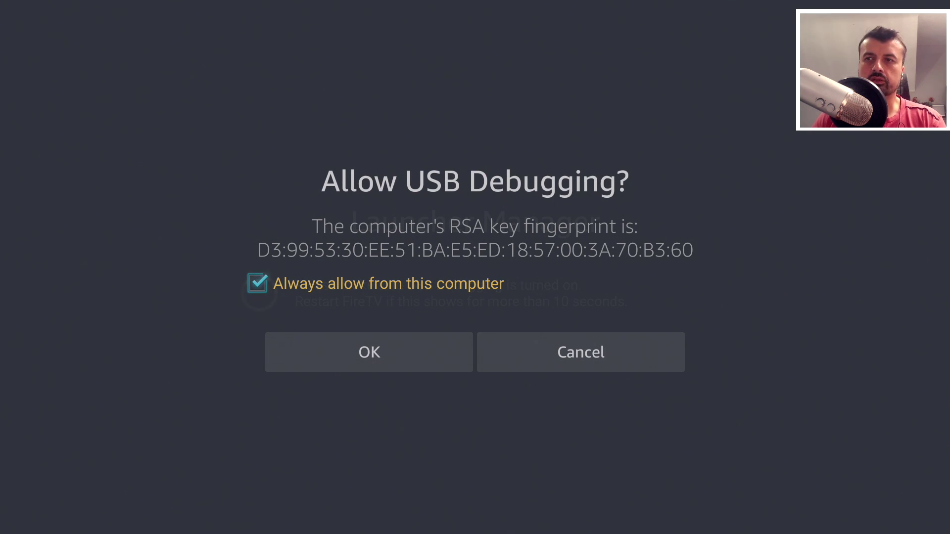
key(Down)
key(Return)
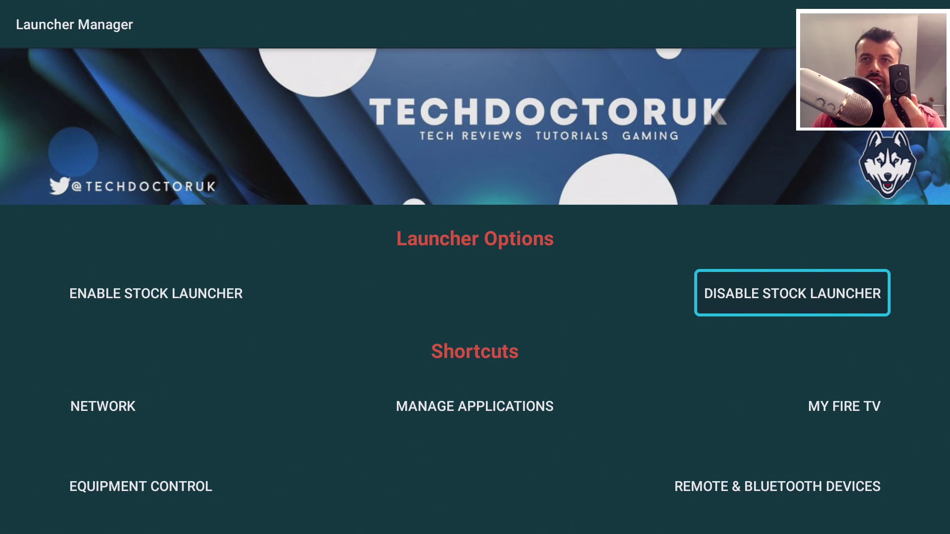
key(Home)
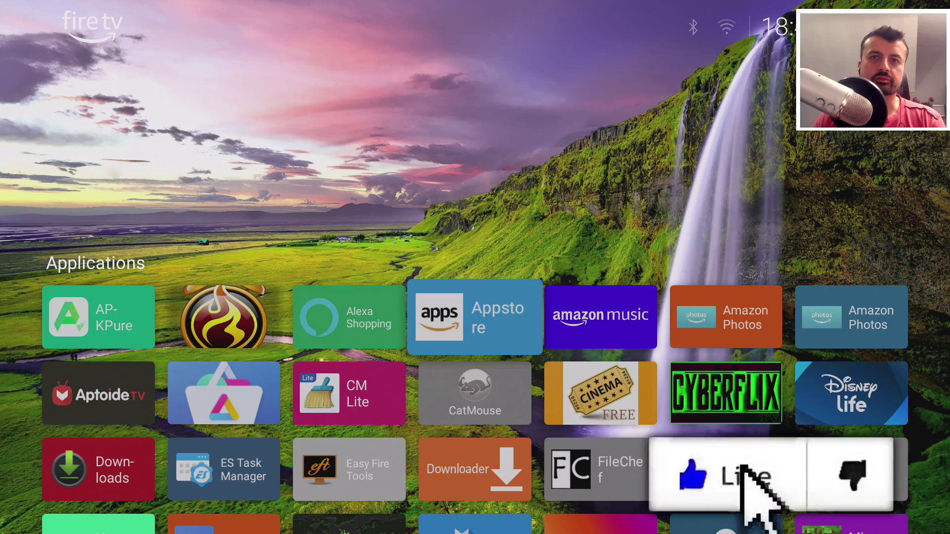
- Open Launcher Manager through the Wolf Launcher tile in the last row of the Applications section
key(Down)
key(Down)
key(Down)
key(Down)
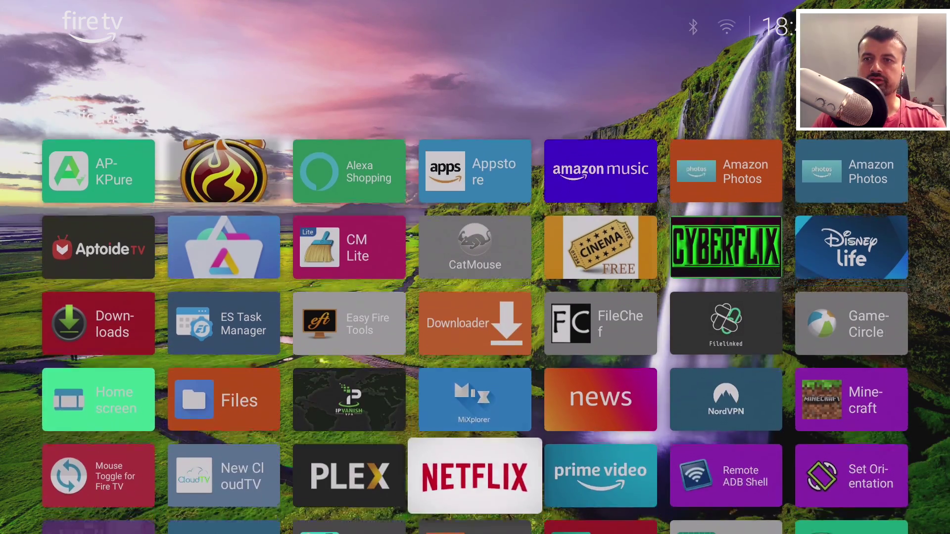
key(Down)
key(Down)
key(Down)
key(Left)
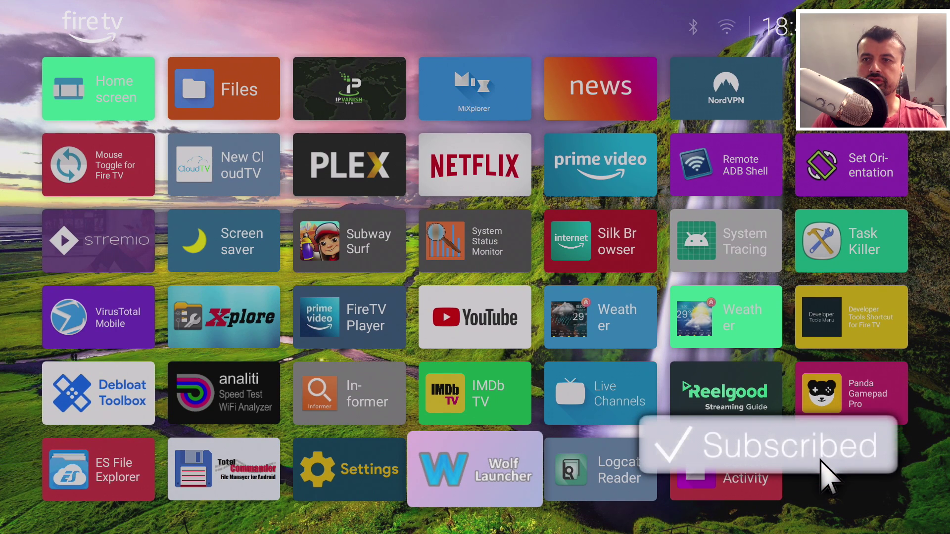
key(Return)
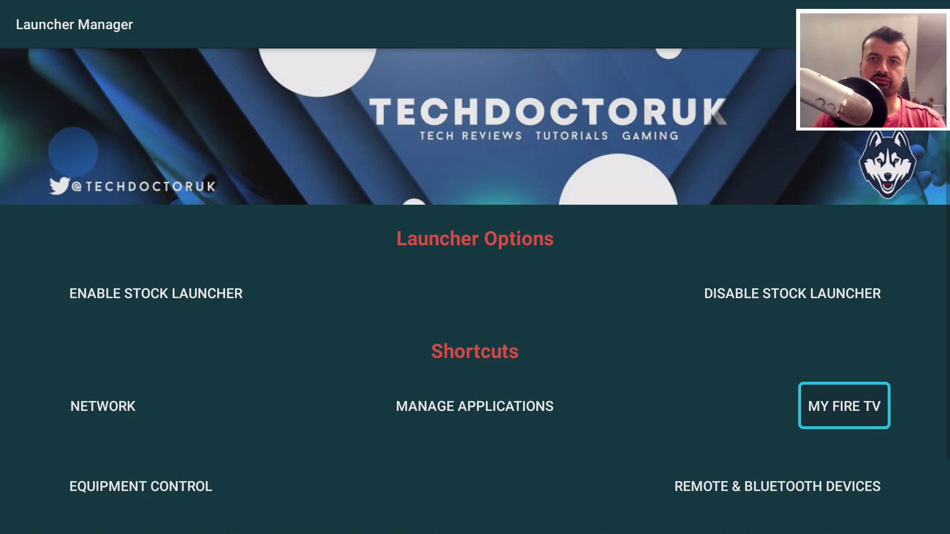
- View the Equipment Control settings through the Launcher Manager shortcut and return to Launcher Manager
key(Left)
key(Left)
key(Down)
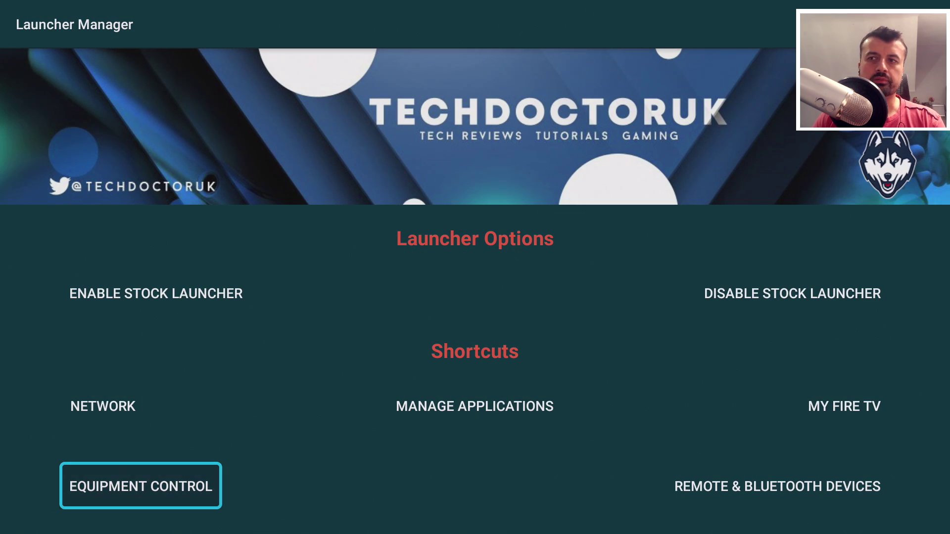
key(Return)
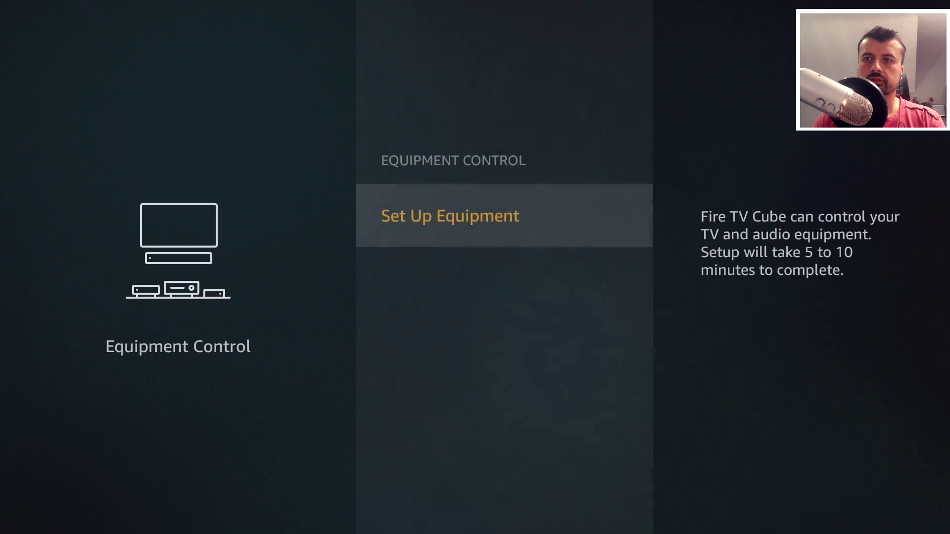
key(Escape)
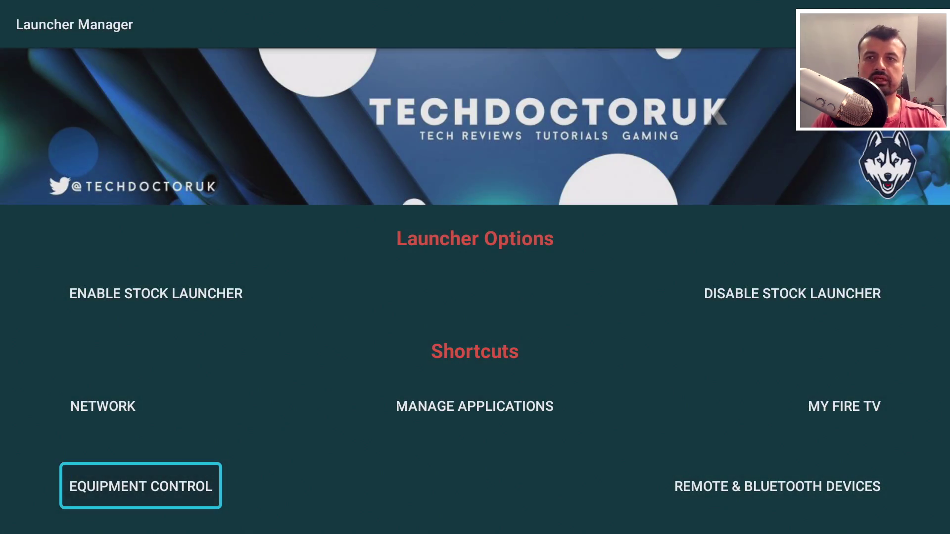
- Set up the "Reopen last running app" option in Launcher Manager's App Specific Settings
key(Down)
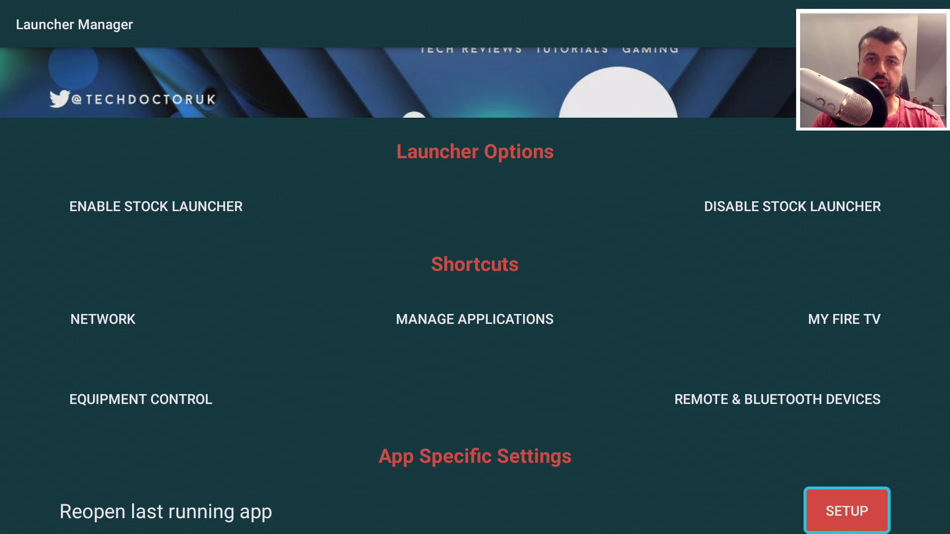
key(Up)
key(Down)
key(Return)
key(Up)
key(Down)
key(Return)
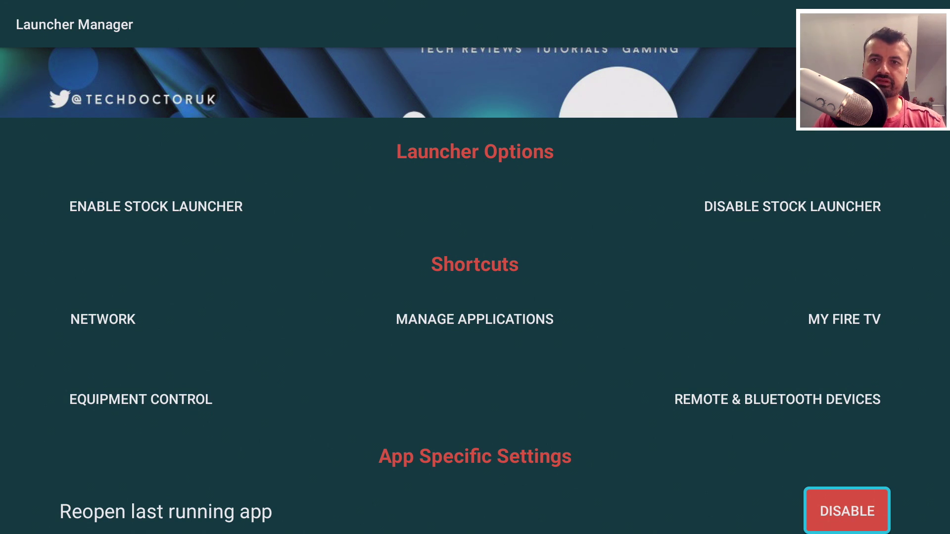
- Return to the Wolf Launcher home screen and go back through the Applications section to its first row
key(Home)
key(Left)
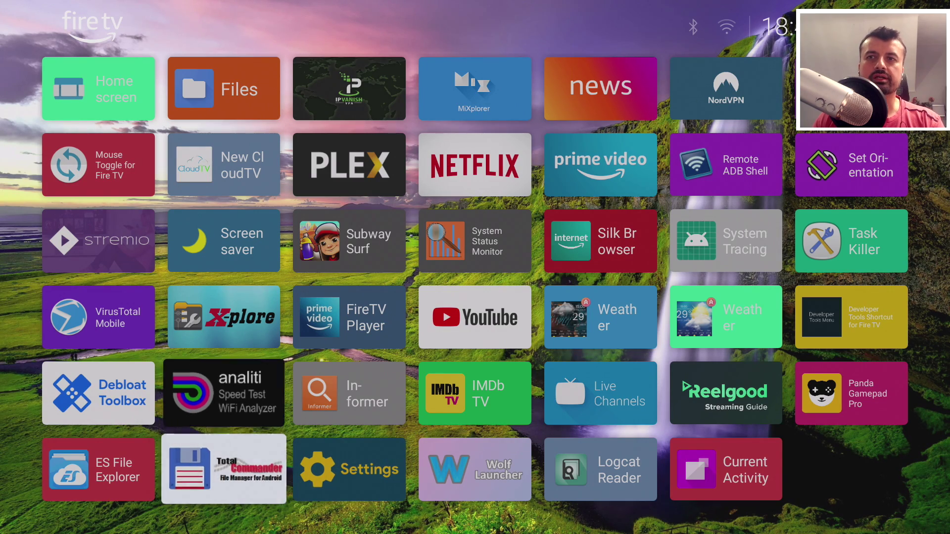
key(Up)
key(Up)
key(Up)
key(Up)
key(Up)
key(Up)
key(Up)
key(Up)
key(Up)
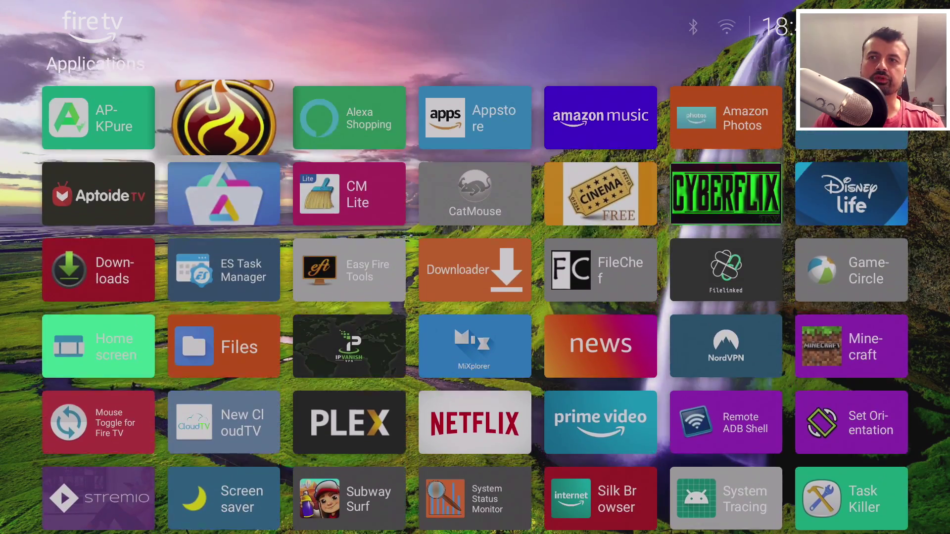